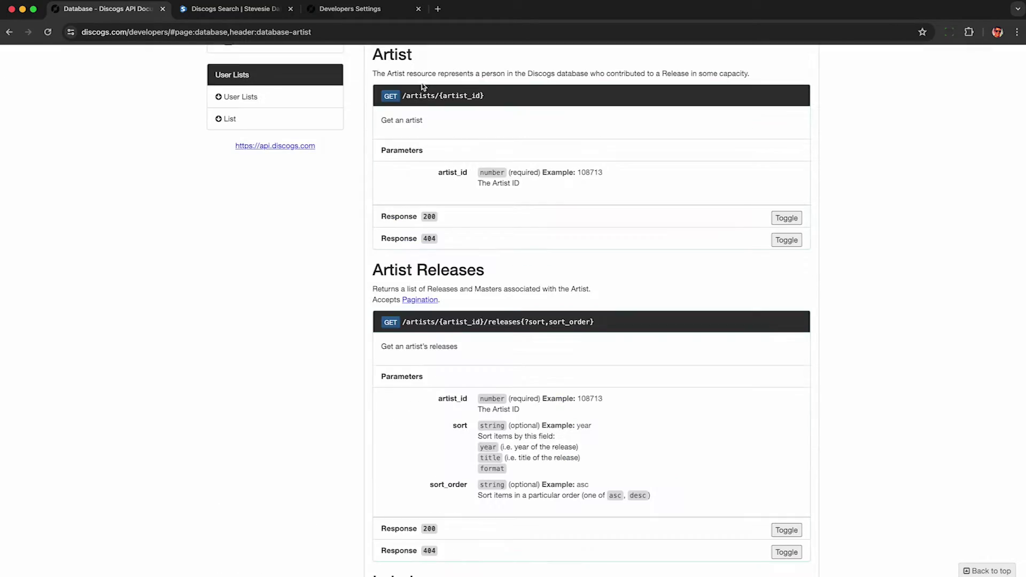
Scroll the Discogs About page and highlight its 16M releases, 8M artists and 2M labels figures.
{"action": "left_click_drag", "start_coordinate": [404, 96], "coordinate": [486, 97]}
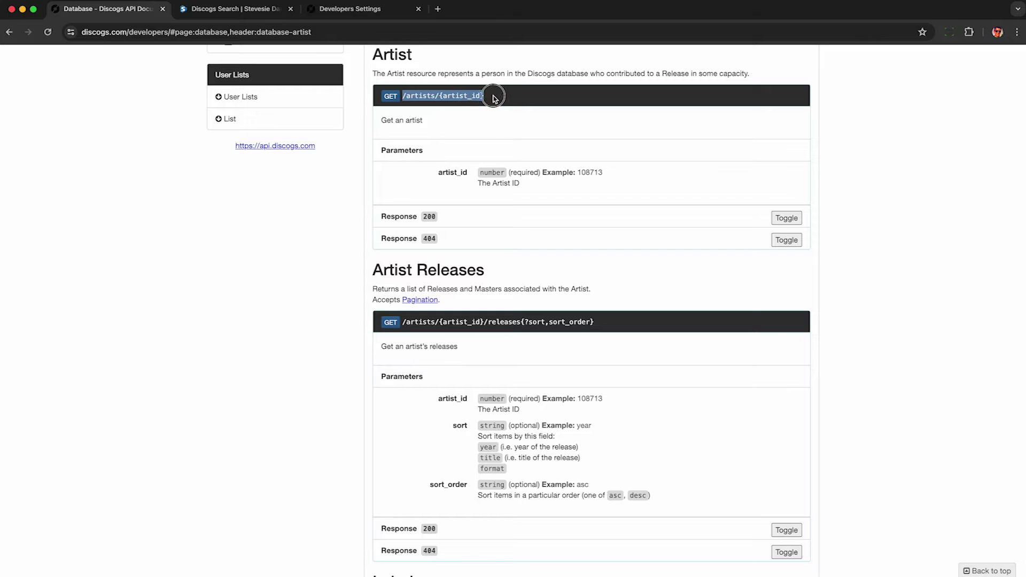
{"action": "left_click", "coordinate": [454, 106]}
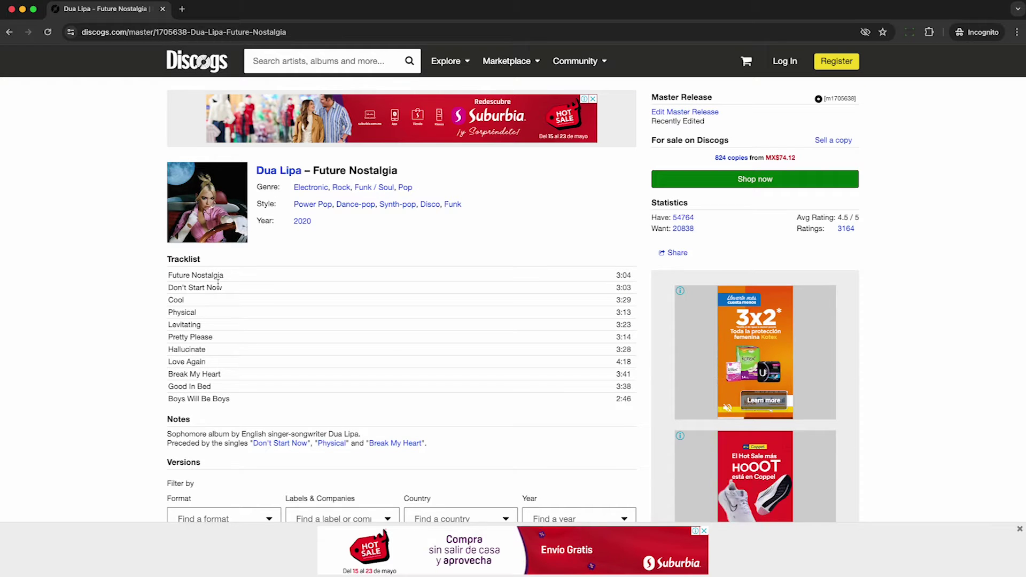
{"action": "scroll", "coordinate": [443, 229], "scroll_direction": "down", "scroll_amount": 8}
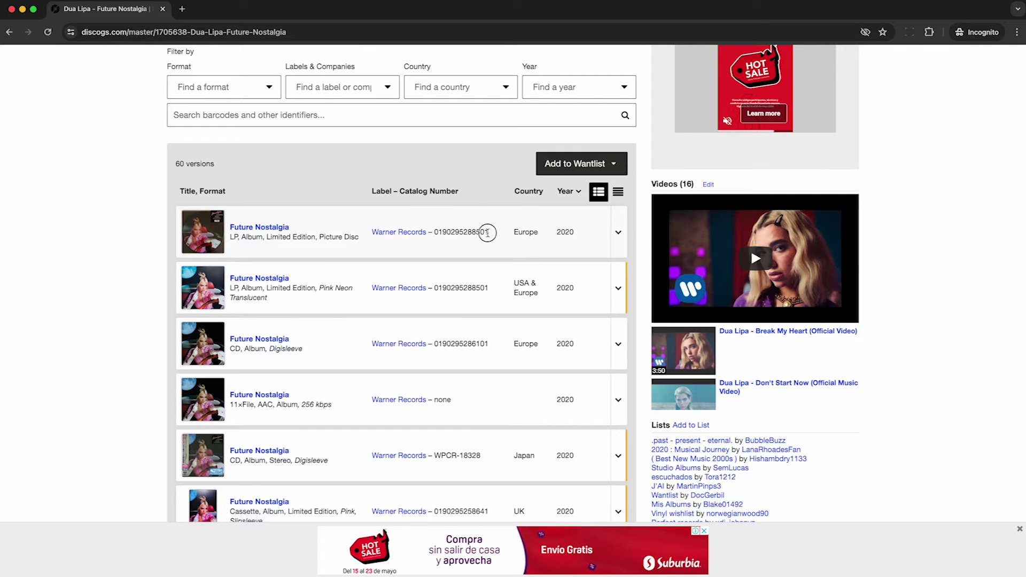
{"action": "left_click_drag", "start_coordinate": [350, 244], "coordinate": [420, 319]}
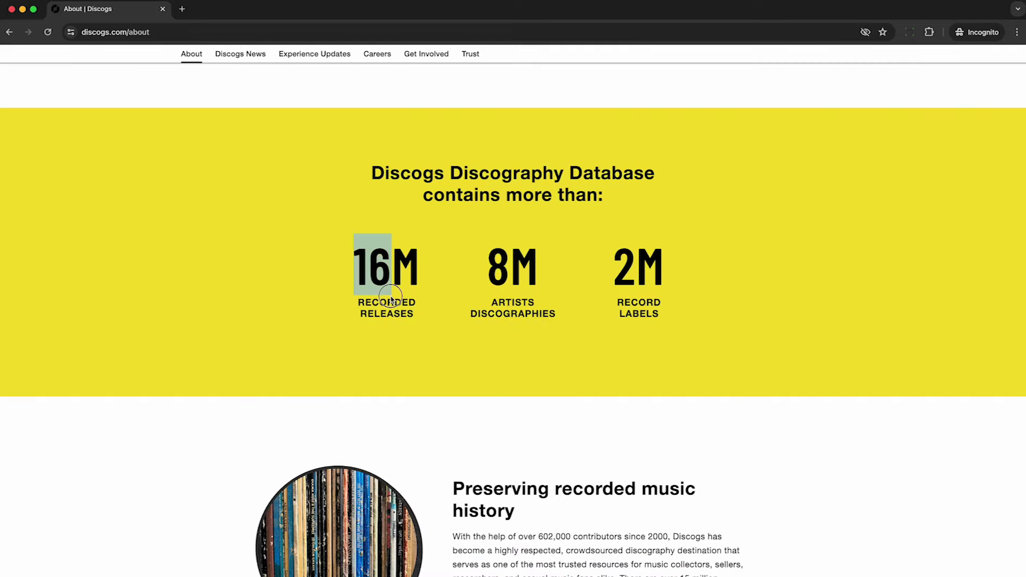
{"action": "left_click", "coordinate": [487, 265]}
{"action": "left_click_drag", "start_coordinate": [487, 264], "coordinate": [569, 315]}
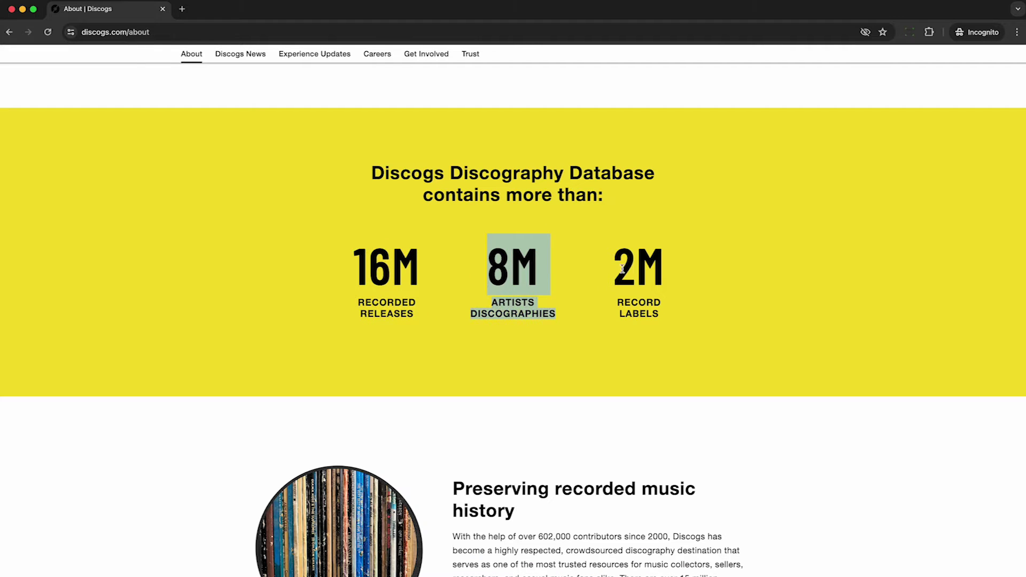
{"action": "left_click_drag", "start_coordinate": [622, 268], "coordinate": [674, 312]}
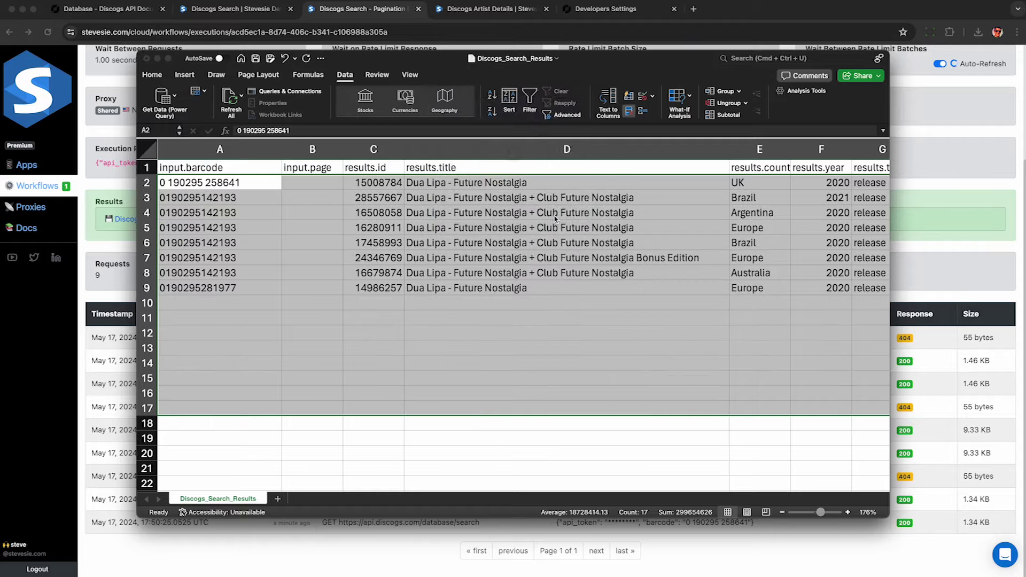
{"action": "left_click", "coordinate": [550, 201]}
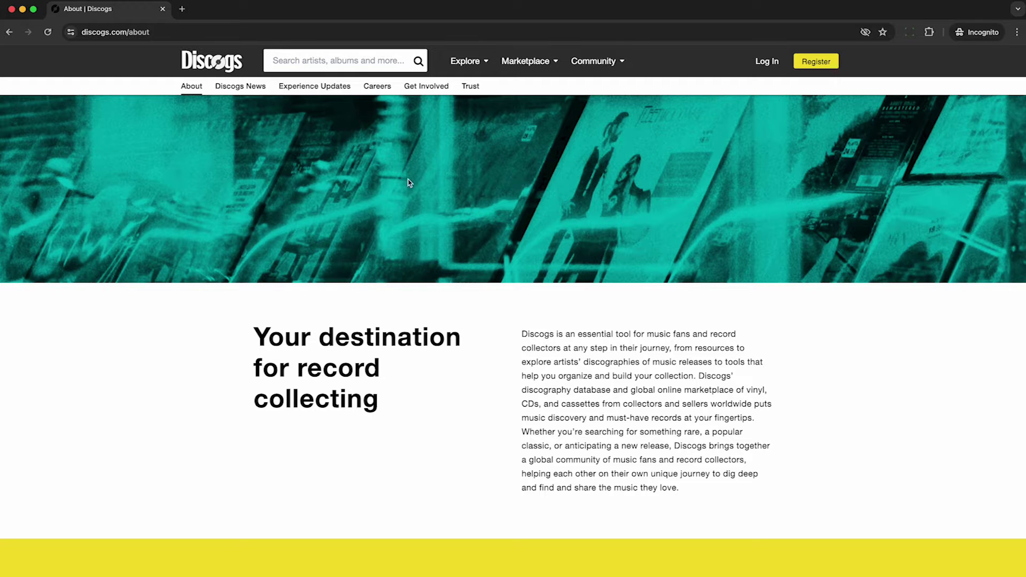
Scroll the About page and highlight the 'A user-generated Discography database' heading.
{"action": "scroll", "coordinate": [463, 227], "scroll_direction": "down", "scroll_amount": 10}
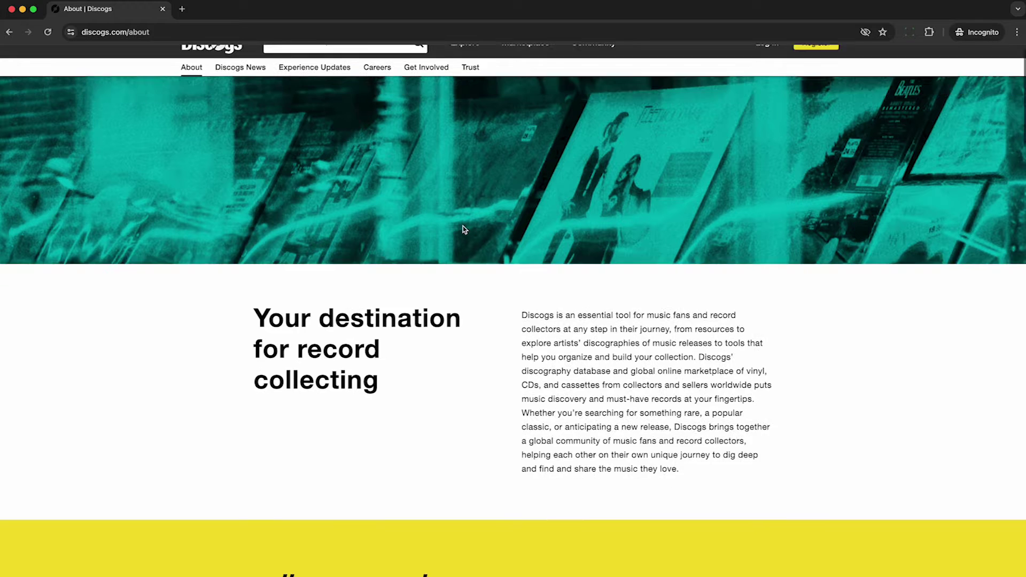
{"action": "scroll", "coordinate": [463, 227], "scroll_direction": "down", "scroll_amount": 1}
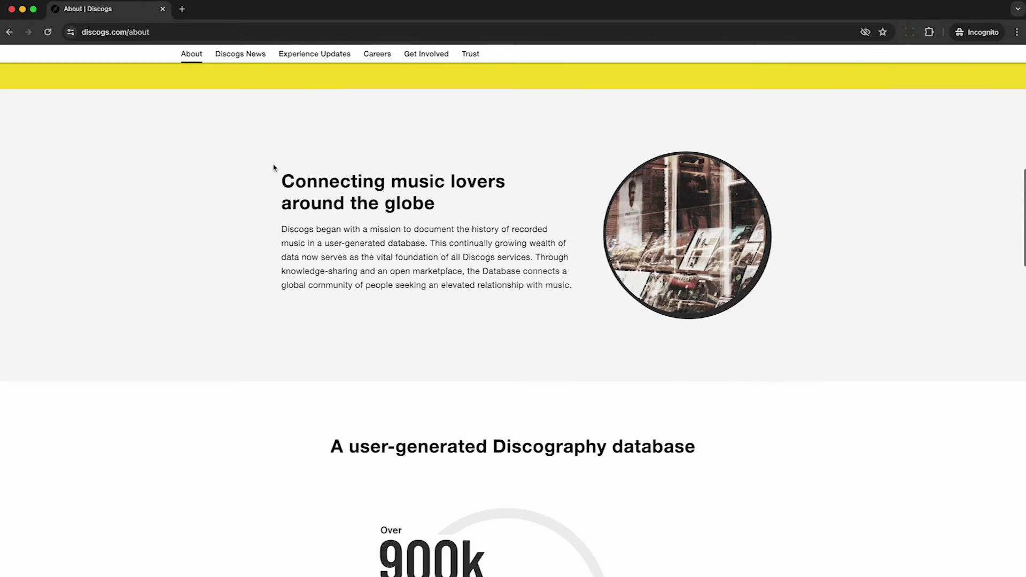
{"action": "left_click_drag", "start_coordinate": [274, 169], "coordinate": [455, 221]}
{"action": "scroll", "coordinate": [456, 222], "scroll_direction": "down", "scroll_amount": 5}
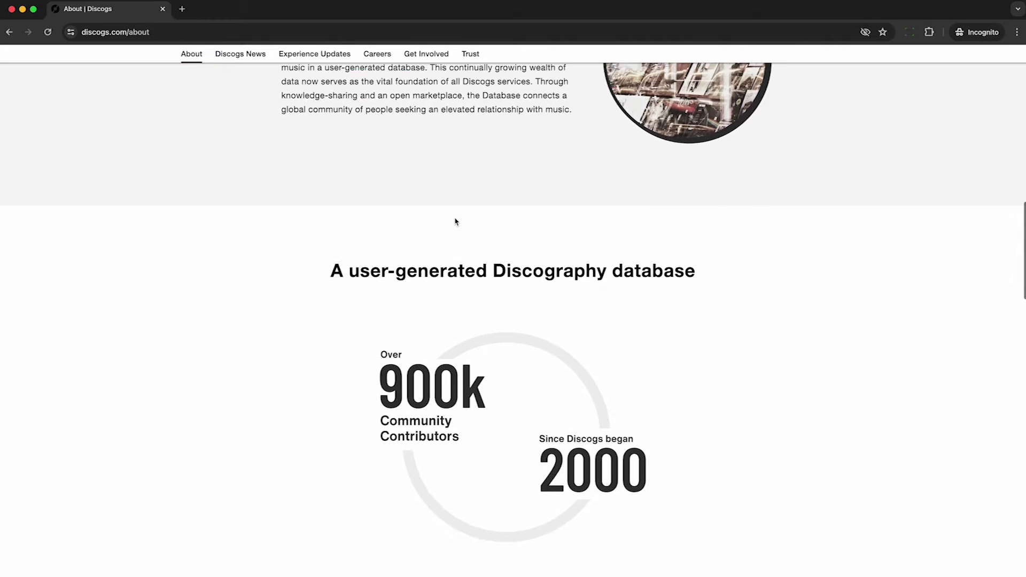
{"action": "triple_click", "coordinate": [454, 203]}
{"action": "left_click", "coordinate": [646, 294]}
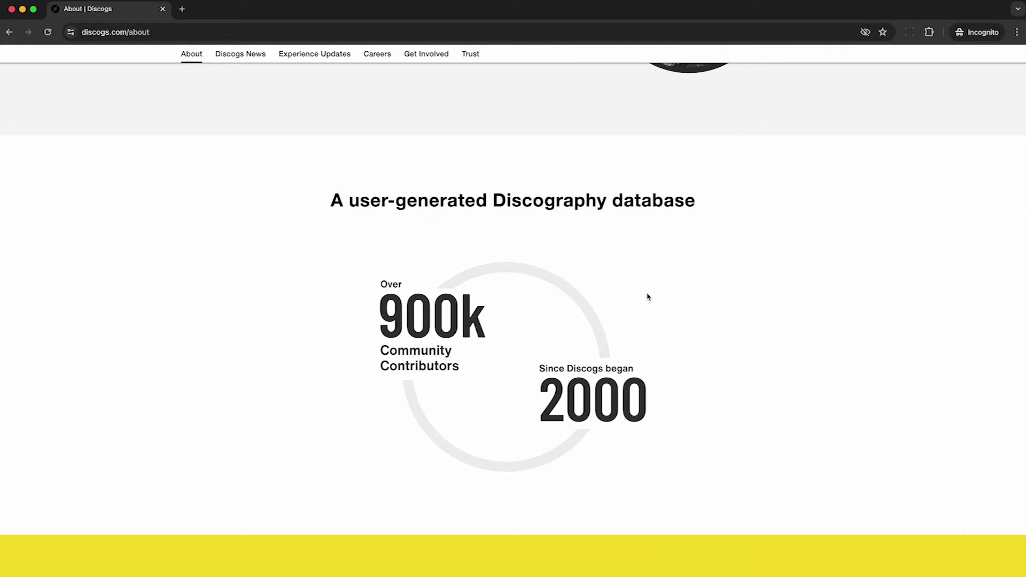
Highlight the 8M artists and 2M labels figures, then return to the top to start a search.
{"action": "scroll", "coordinate": [648, 295], "scroll_direction": "down", "scroll_amount": 4}
{"action": "scroll", "coordinate": [648, 295], "scroll_direction": "down", "scroll_amount": 4}
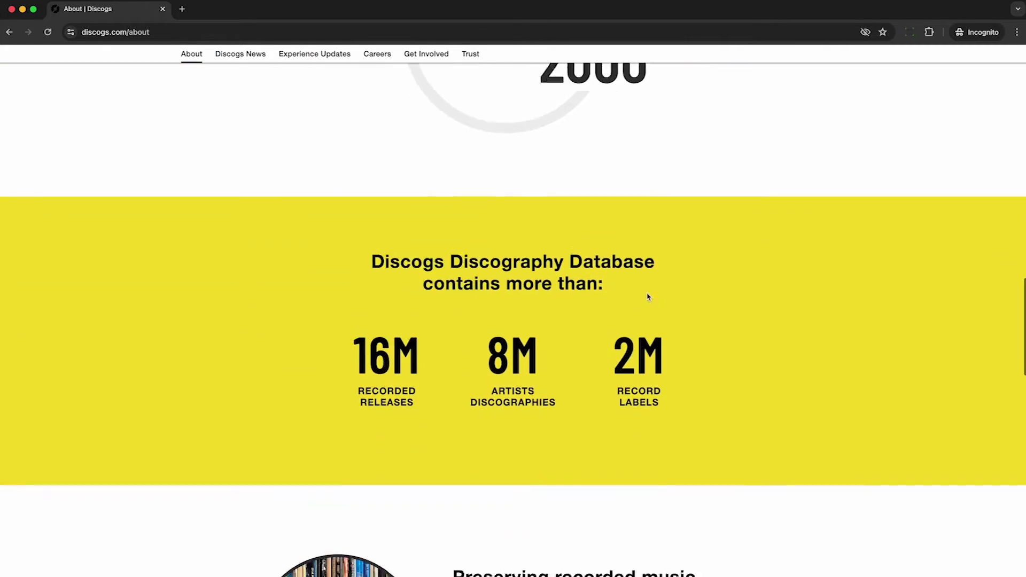
{"action": "left_click_drag", "start_coordinate": [347, 270], "coordinate": [419, 318]}
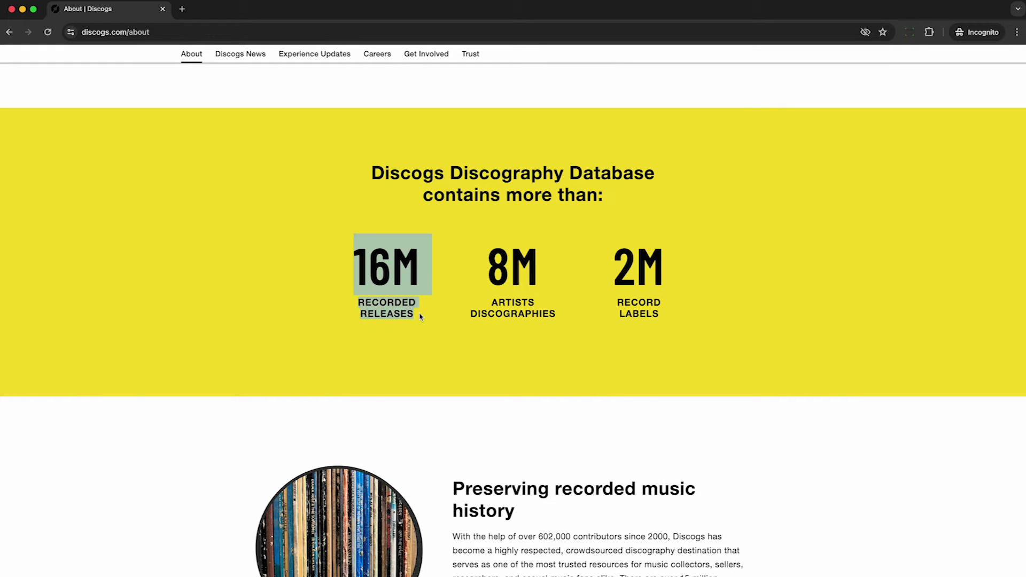
{"action": "left_click_drag", "start_coordinate": [488, 266], "coordinate": [569, 315]}
{"action": "left_click_drag", "start_coordinate": [622, 269], "coordinate": [674, 314]}
{"action": "left_click", "coordinate": [674, 313]}
{"action": "scroll", "coordinate": [674, 314], "scroll_direction": "up", "scroll_amount": 20}
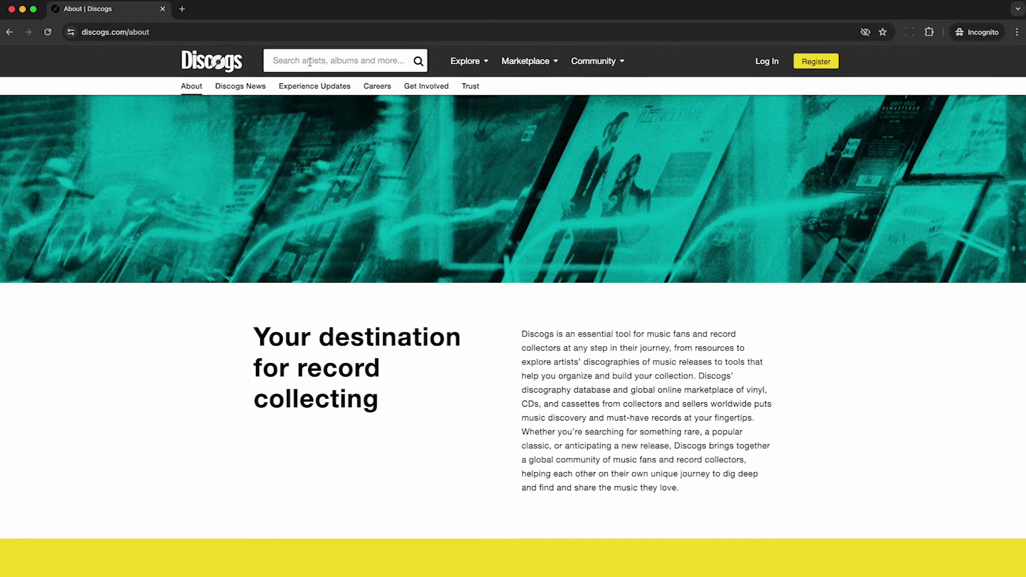
{"action": "left_click", "coordinate": [334, 60]}
Search 'du' and open the Dua Lipa artist page.
{"action": "type", "text": "dua lipa"}
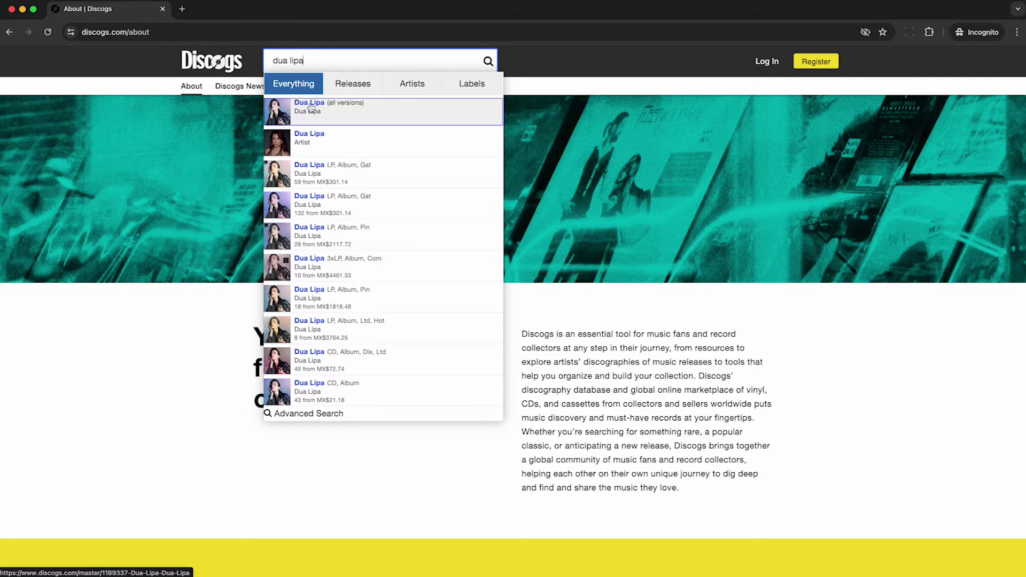
{"action": "left_click", "coordinate": [309, 138]}
{"action": "left_click_drag", "start_coordinate": [257, 178], "coordinate": [332, 172]}
{"action": "left_click", "coordinate": [352, 187]}
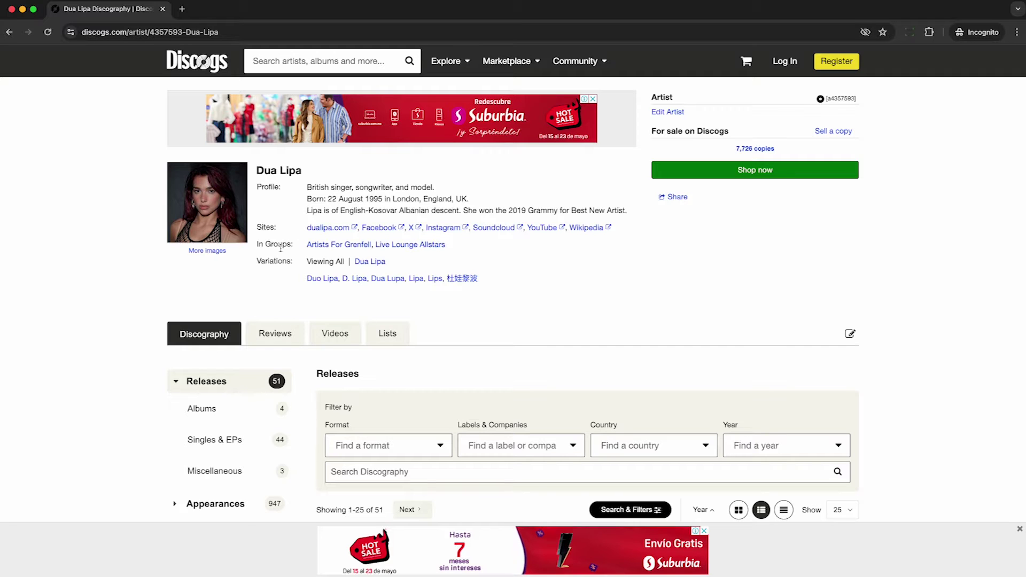
Filter Dua Lipa's discography to Albums and list the Future Nostalgia versions.
{"action": "scroll", "coordinate": [230, 412], "scroll_direction": "down", "scroll_amount": 3}
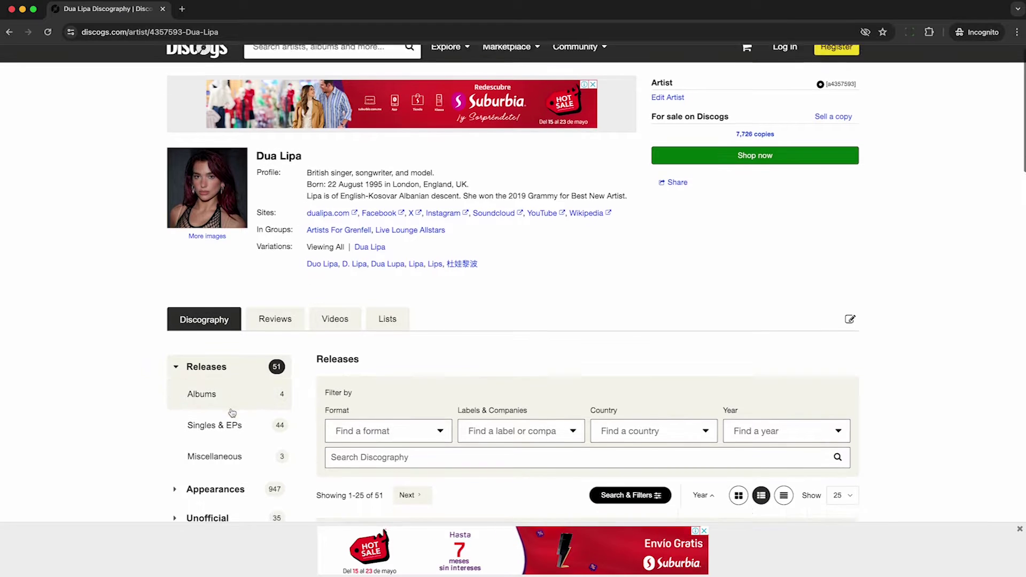
{"action": "left_click", "coordinate": [219, 296]}
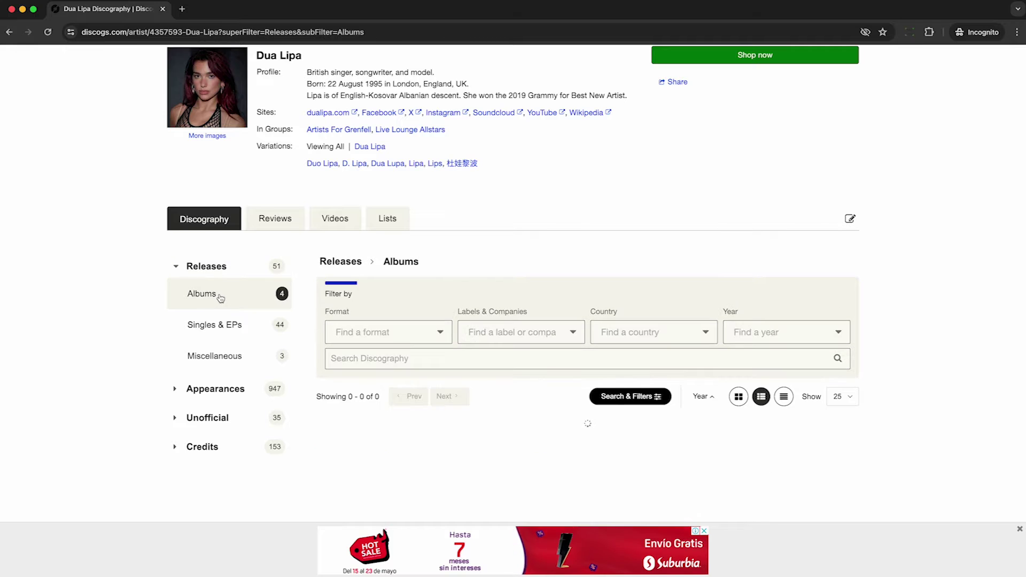
{"action": "scroll", "coordinate": [493, 339], "scroll_direction": "down", "scroll_amount": 1}
{"action": "scroll", "coordinate": [493, 340], "scroll_direction": "down", "scroll_amount": 3}
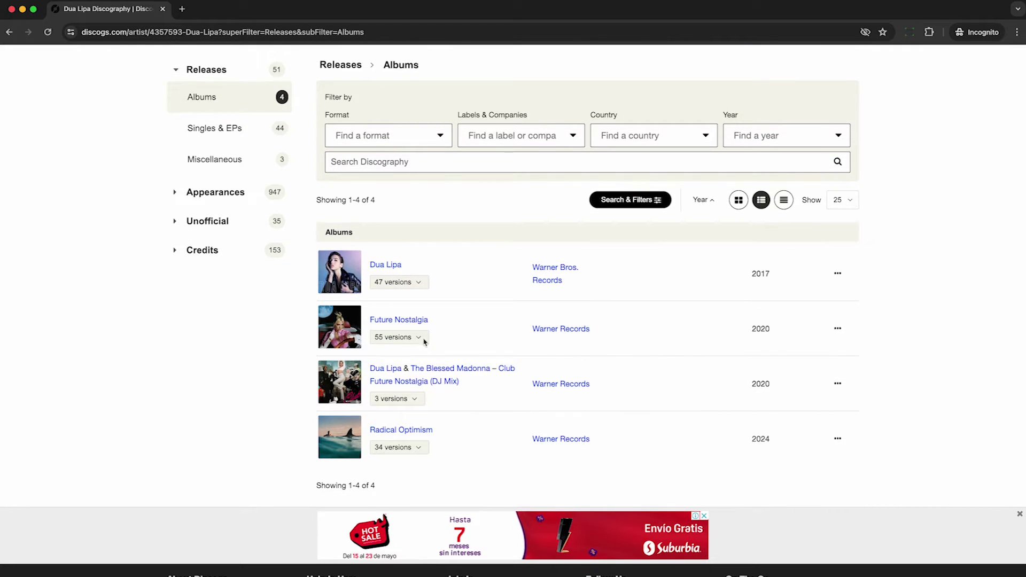
{"action": "left_click", "coordinate": [401, 342]}
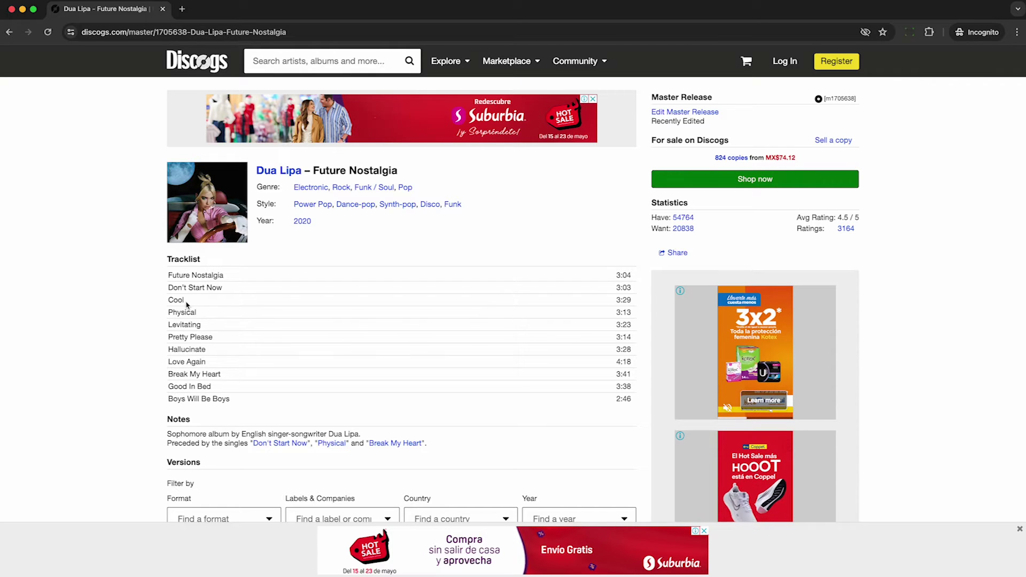
{"action": "scroll", "coordinate": [209, 402], "scroll_direction": "down", "scroll_amount": 4}
{"action": "scroll", "coordinate": [187, 306], "scroll_direction": "down", "scroll_amount": 4}
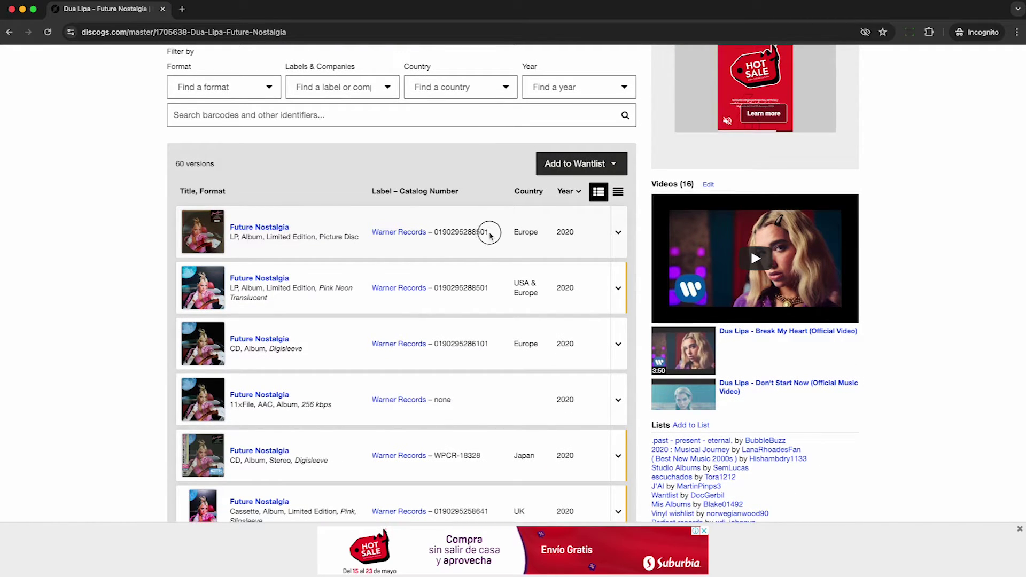
{"action": "left_click", "coordinate": [257, 230]}
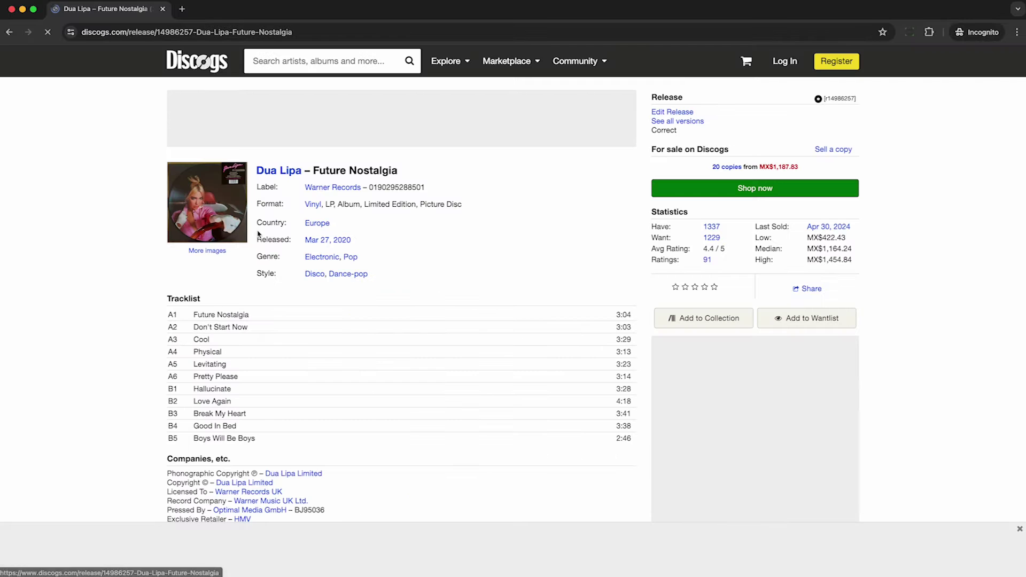
{"action": "double_click", "coordinate": [371, 187]}
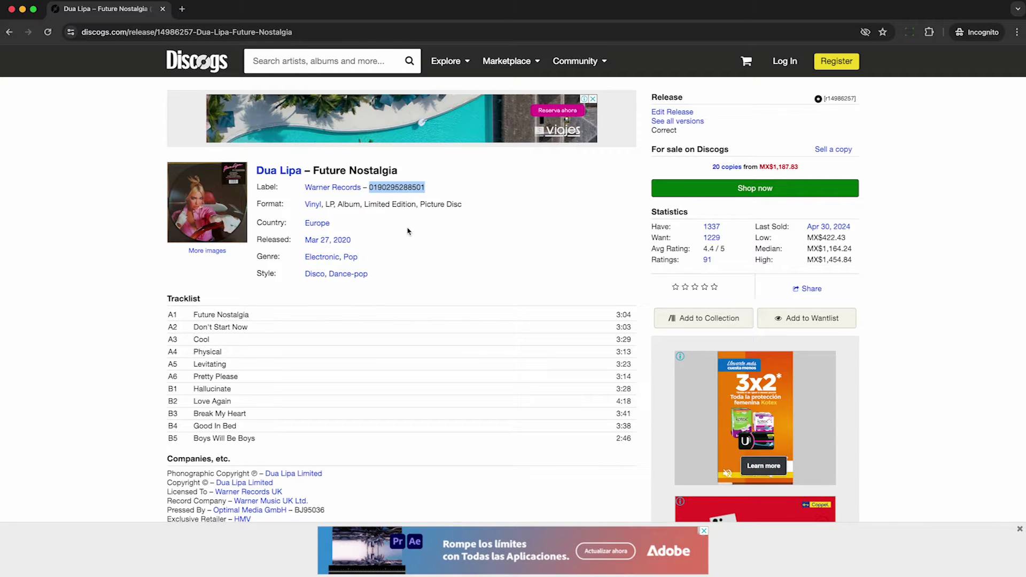
Highlight the printed barcode, scanned barcode and Matrix / Runout lines on the release page.
{"action": "scroll", "coordinate": [409, 214], "scroll_direction": "down", "scroll_amount": 3}
{"action": "scroll", "coordinate": [408, 231], "scroll_direction": "down", "scroll_amount": 4}
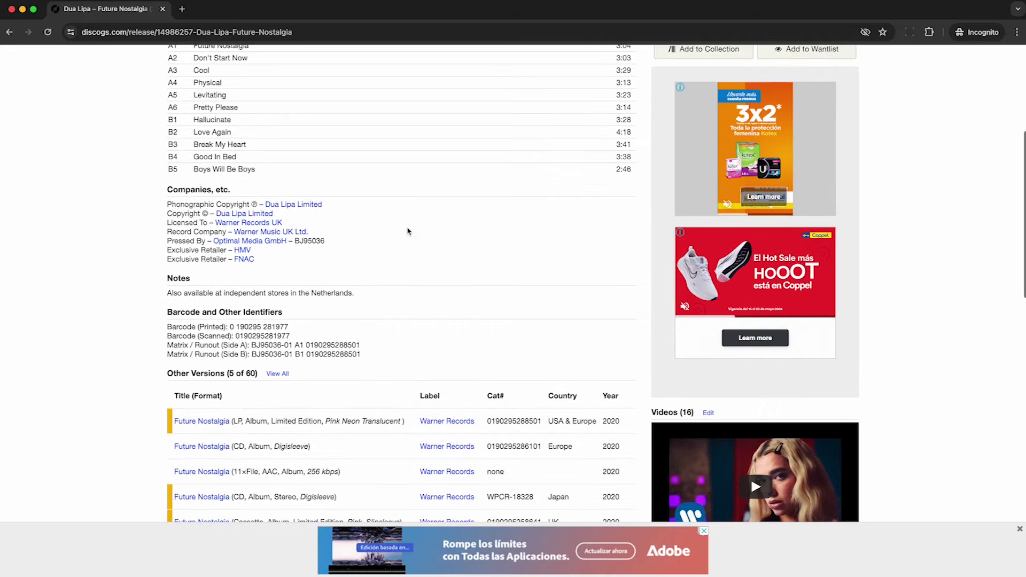
{"action": "scroll", "coordinate": [408, 231], "scroll_direction": "down", "scroll_amount": 1}
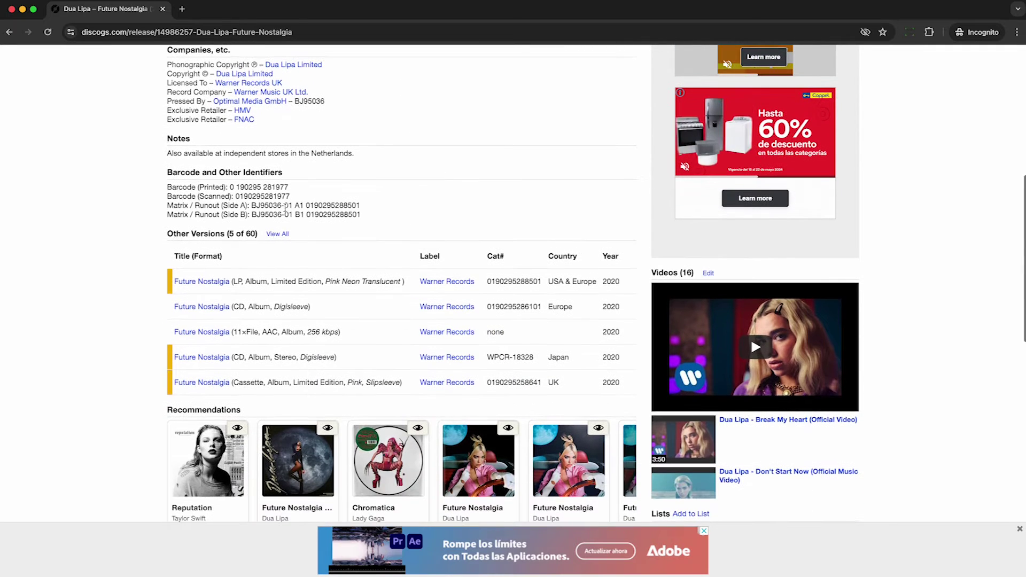
{"action": "triple_click", "coordinate": [271, 188]}
{"action": "triple_click", "coordinate": [271, 196]}
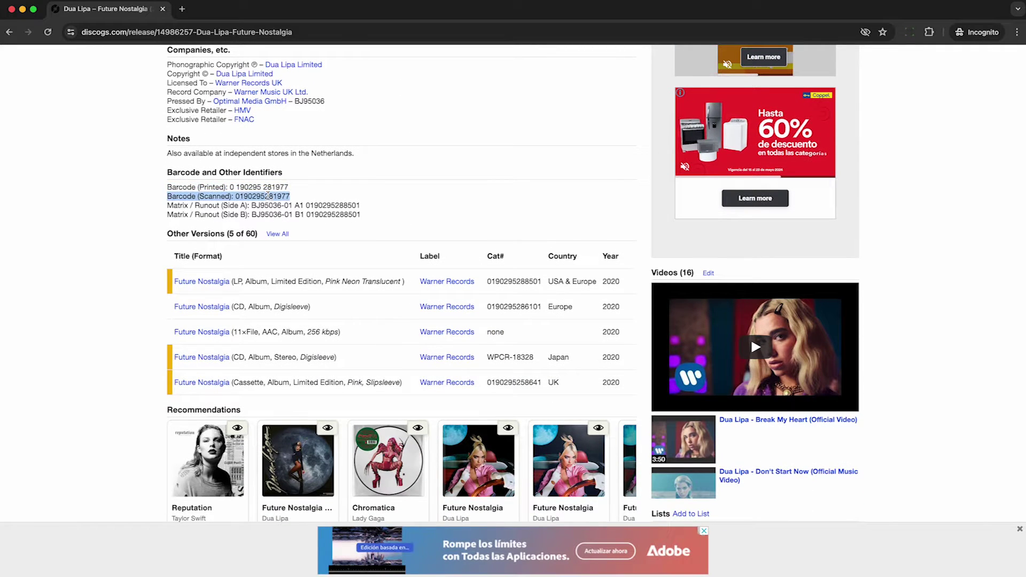
{"action": "triple_click", "coordinate": [276, 206]}
{"action": "triple_click", "coordinate": [277, 214]}
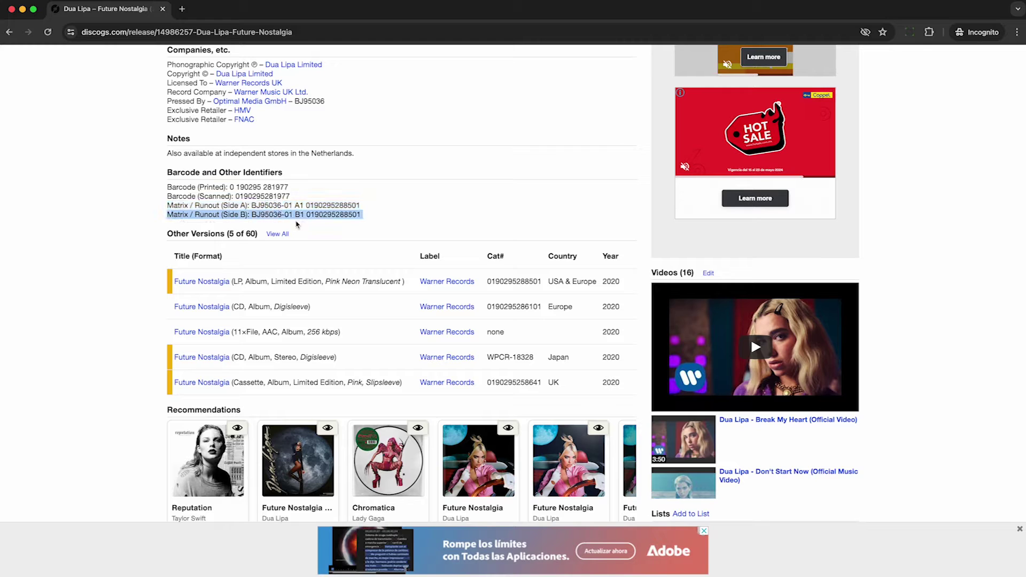
{"action": "left_click", "coordinate": [319, 226]}
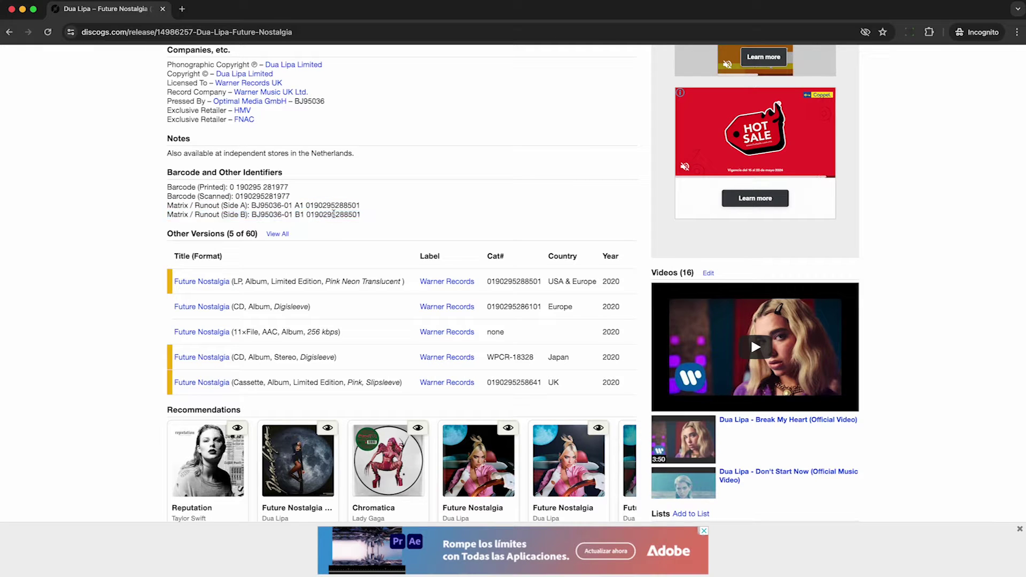
{"action": "left_click_drag", "start_coordinate": [235, 196], "coordinate": [168, 197]}
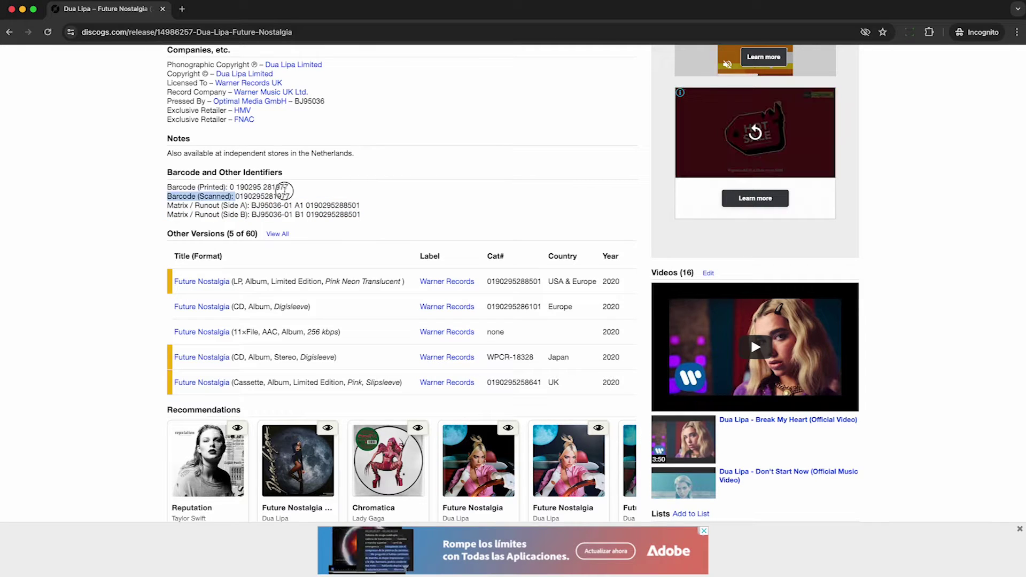
{"action": "left_click", "coordinate": [291, 197], "text": "shift"}
{"action": "key", "text": "super+c"}
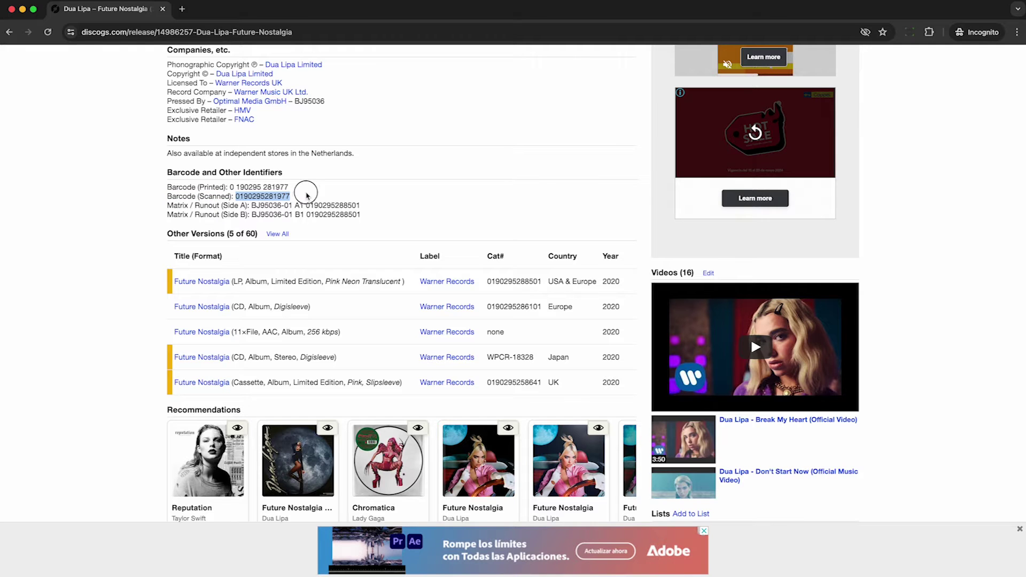
{"action": "left_click", "coordinate": [308, 196]}
{"action": "scroll", "coordinate": [307, 196], "scroll_direction": "up", "scroll_amount": 8}
{"action": "left_click", "coordinate": [299, 61]}
{"action": "key", "text": "super+v"}
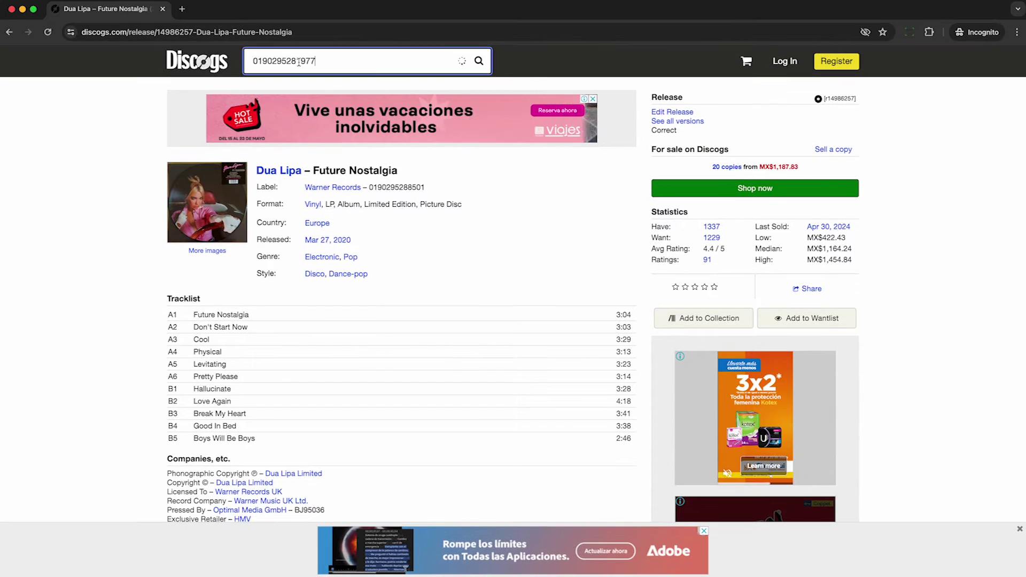
{"action": "key", "text": "Return"}
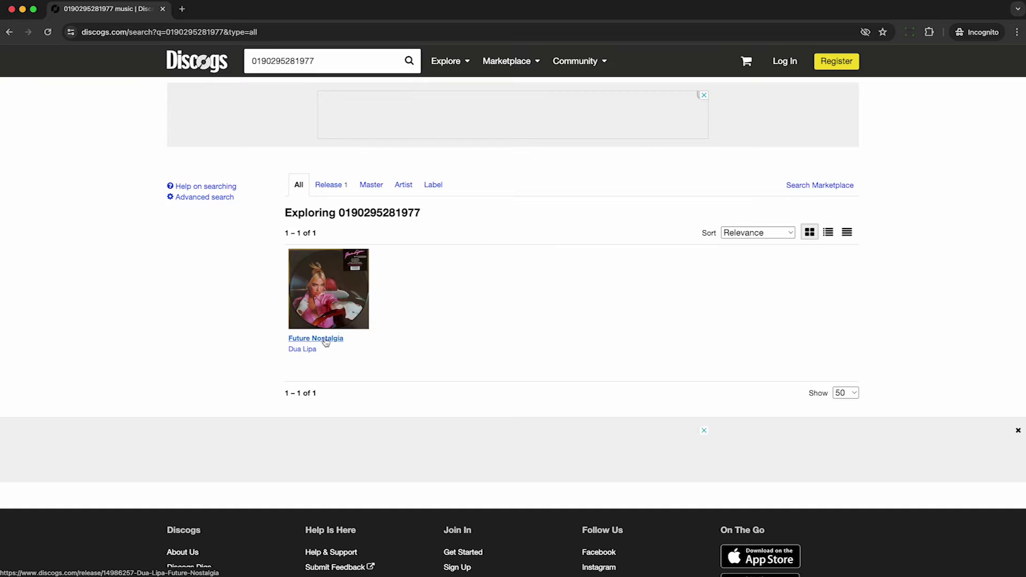
{"action": "left_click", "coordinate": [327, 339]}
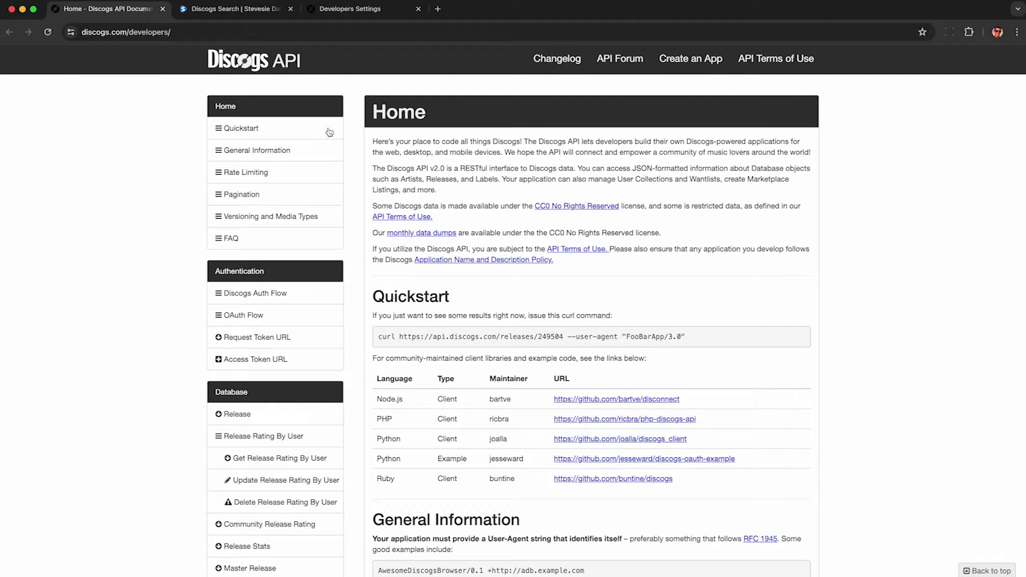
Highlight the User-Agent requirement and its first example, then jump to the Artist endpoint docs.
{"action": "scroll", "coordinate": [360, 254], "scroll_direction": "down", "scroll_amount": 5}
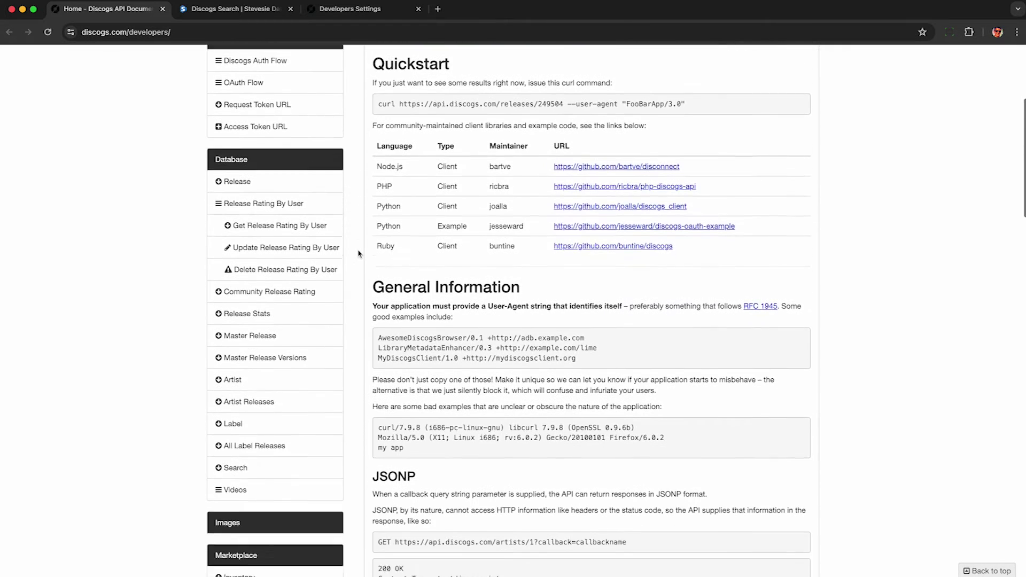
{"action": "scroll", "coordinate": [359, 254], "scroll_direction": "down", "scroll_amount": 1}
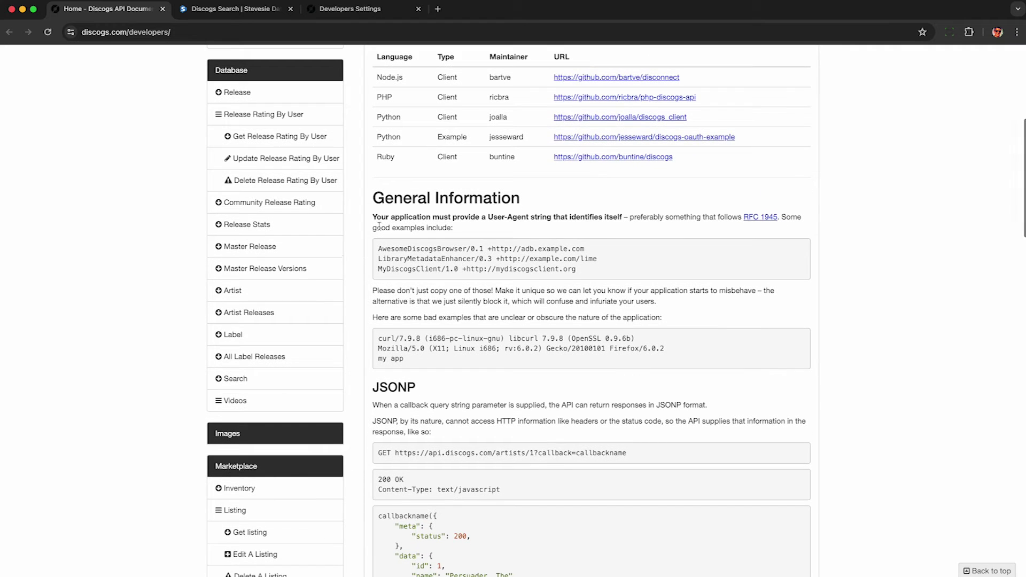
{"action": "left_click_drag", "start_coordinate": [374, 217], "coordinate": [625, 218]}
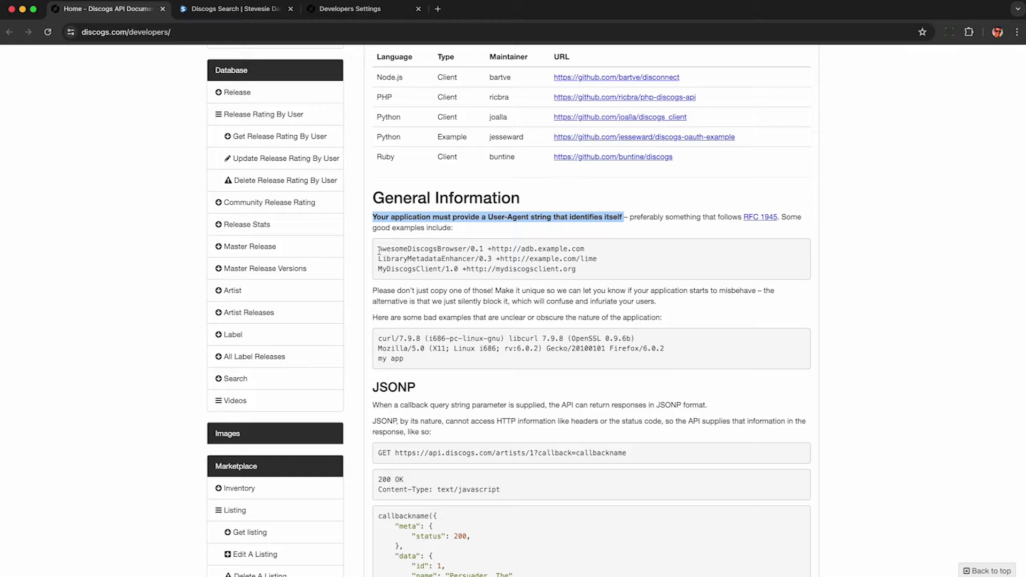
{"action": "left_click_drag", "start_coordinate": [379, 250], "coordinate": [586, 250]}
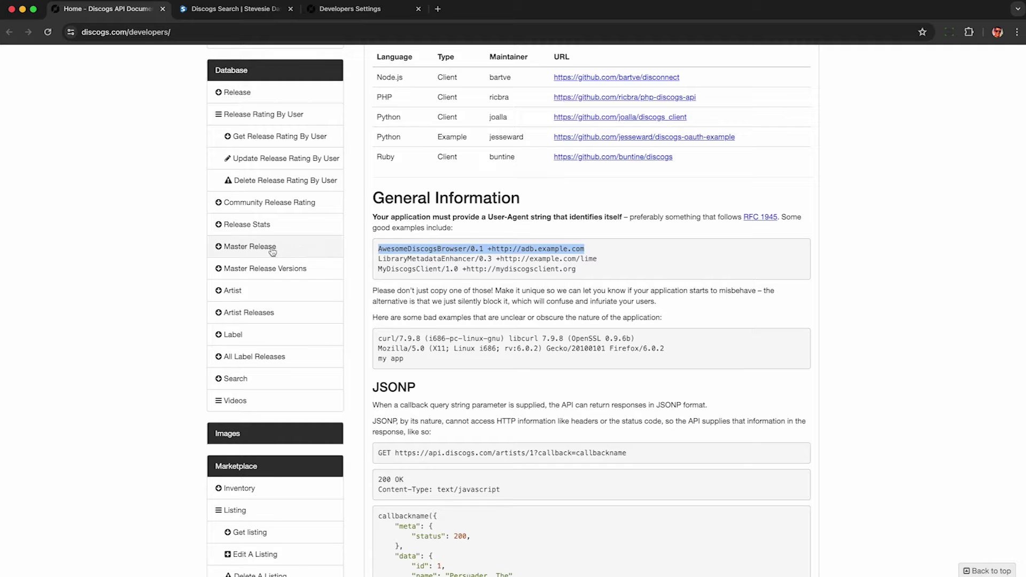
{"action": "left_click", "coordinate": [237, 296]}
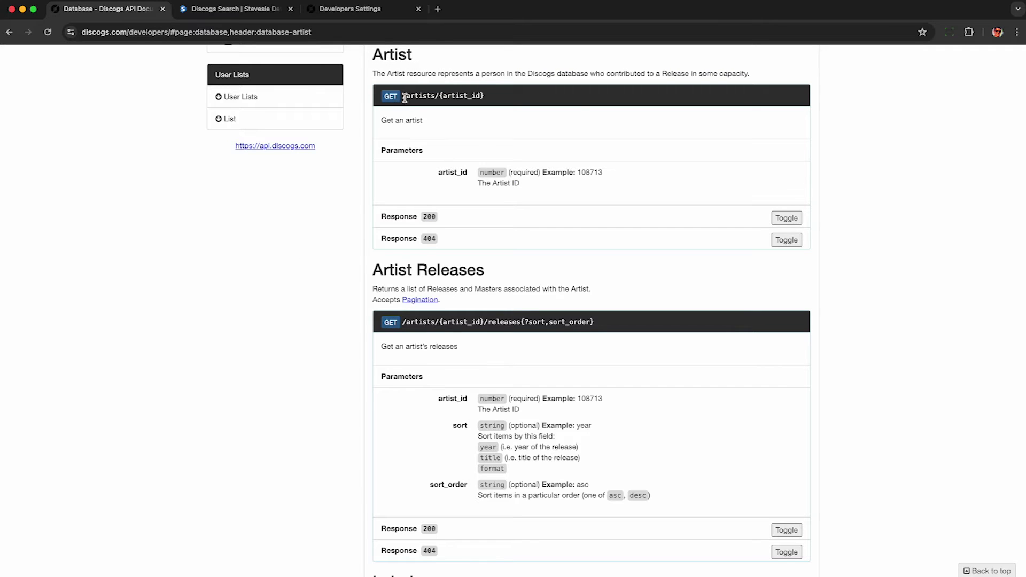
Select the /artists/{artist_id} path, then move to the Search endpoint documentation.
{"action": "left_click_drag", "start_coordinate": [403, 96], "coordinate": [497, 99]}
{"action": "left_click", "coordinate": [476, 99]}
{"action": "scroll", "coordinate": [458, 103], "scroll_direction": "up", "scroll_amount": 15}
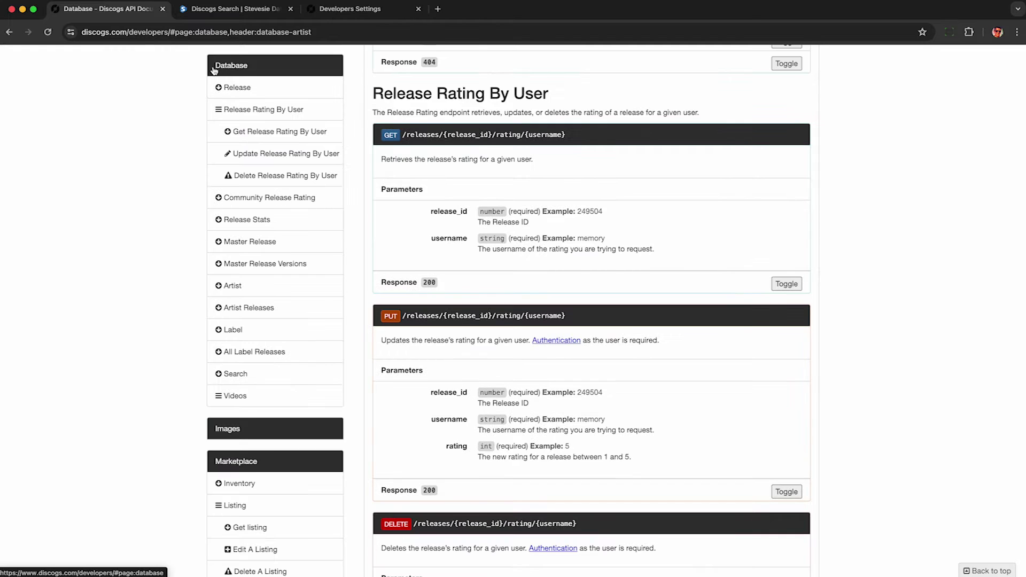
{"action": "left_click", "coordinate": [241, 378]}
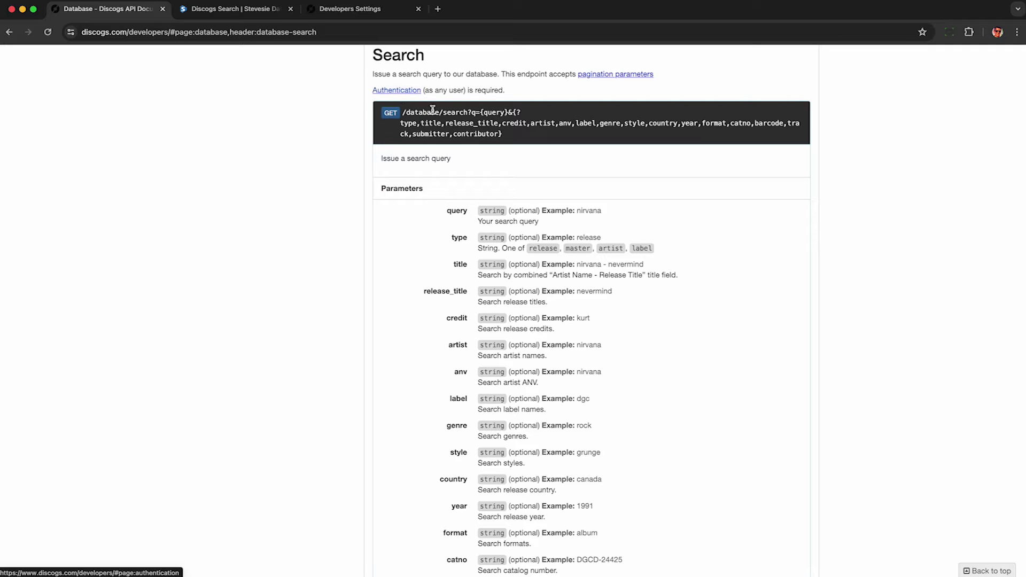
Highlight the query description, type values release, master, artist, label, and the title example.
{"action": "scroll", "coordinate": [533, 234], "scroll_direction": "down", "scroll_amount": 5}
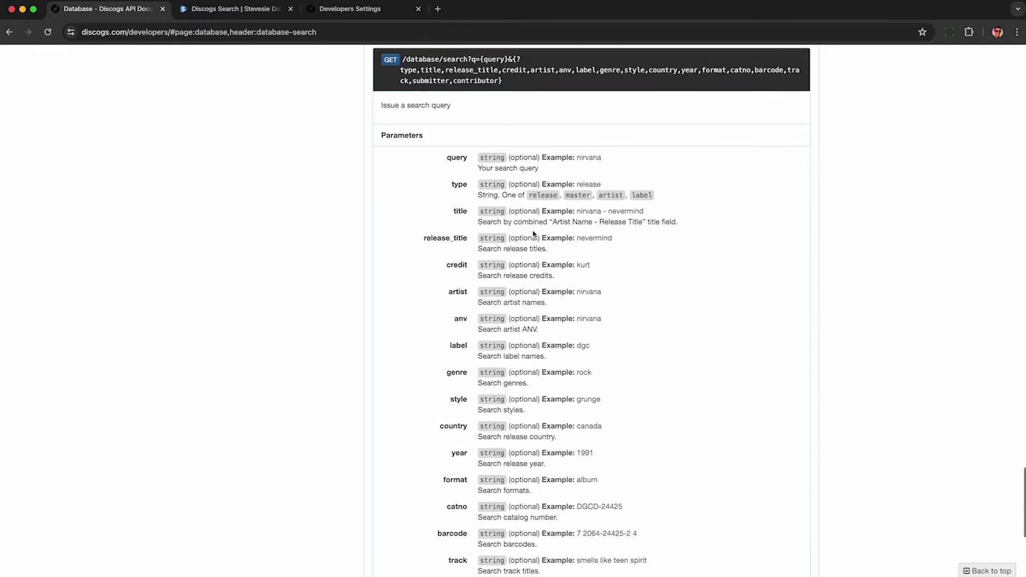
{"action": "left_click_drag", "start_coordinate": [478, 86], "coordinate": [559, 88]}
{"action": "double_click", "coordinate": [544, 113]}
{"action": "double_click", "coordinate": [577, 113]}
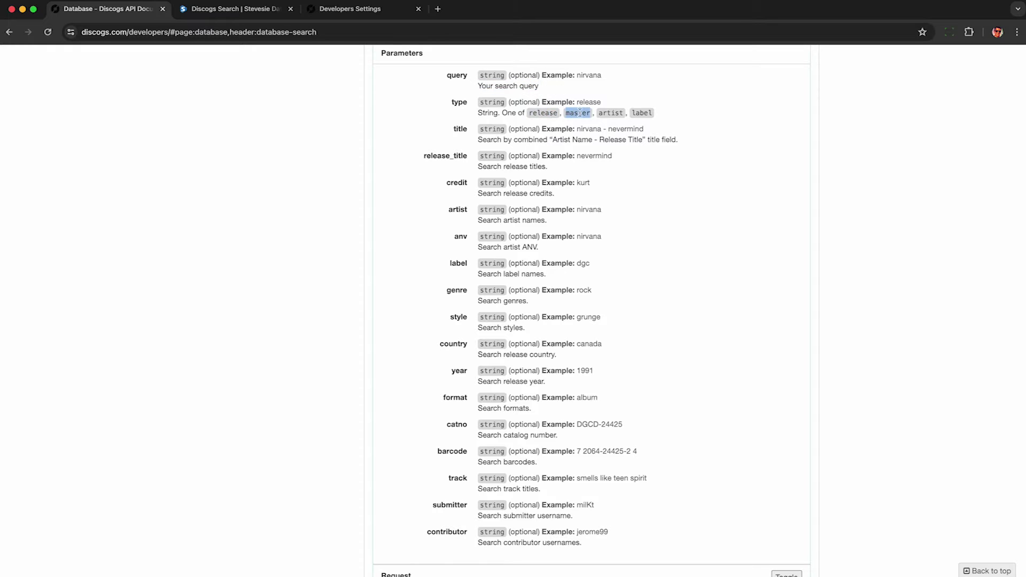
{"action": "double_click", "coordinate": [611, 113]}
{"action": "double_click", "coordinate": [641, 113]}
{"action": "left_click_drag", "start_coordinate": [577, 129], "coordinate": [665, 134]}
{"action": "left_click", "coordinate": [666, 134]}
Highlight the catno, barcode and track descriptions, then the Discogs Data Scraping API title.
{"action": "left_click_drag", "start_coordinate": [480, 436], "coordinate": [579, 438]}
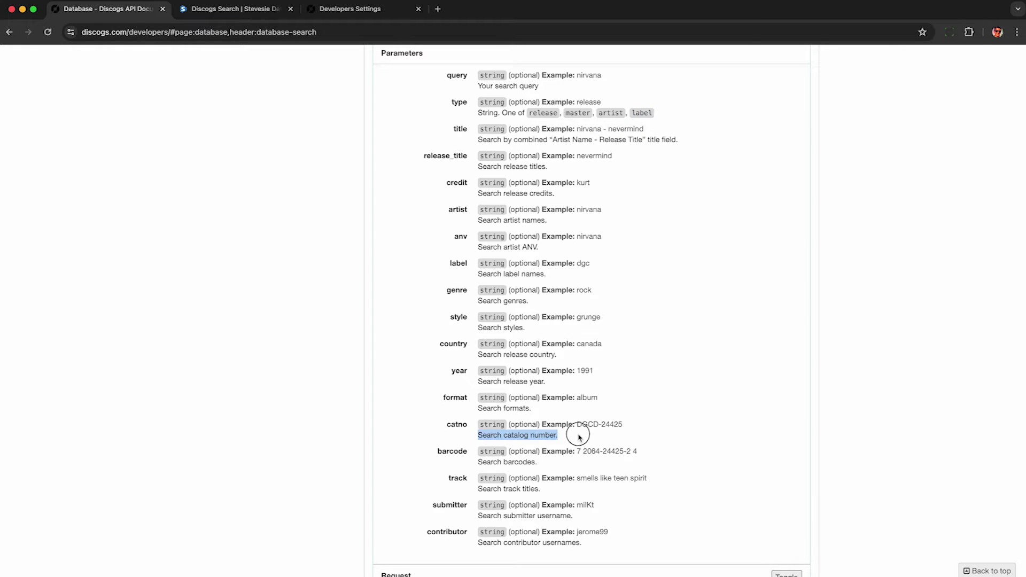
{"action": "left_click_drag", "start_coordinate": [478, 465], "coordinate": [553, 465]}
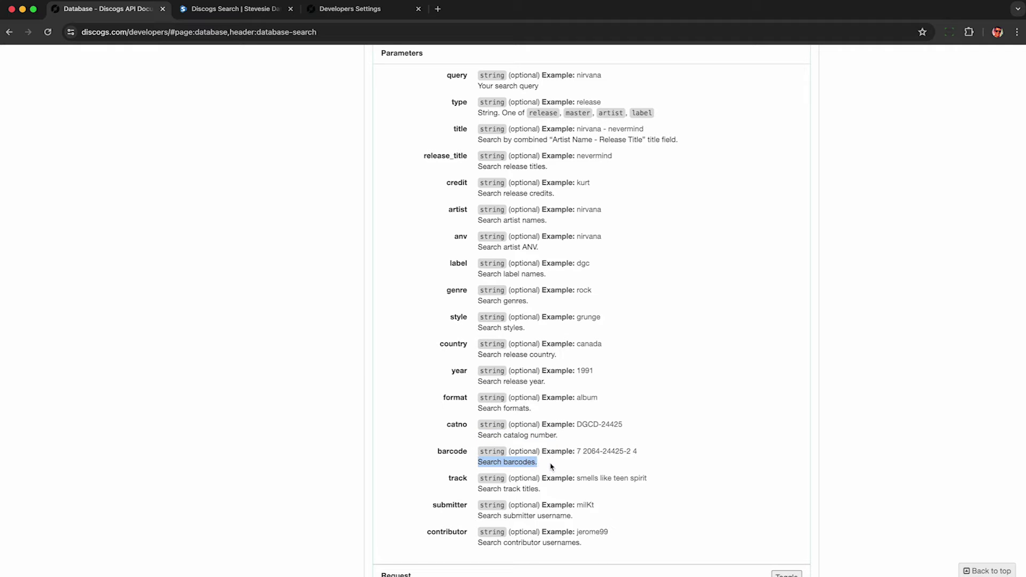
{"action": "left_click", "coordinate": [553, 465]}
{"action": "left_click_drag", "start_coordinate": [477, 492], "coordinate": [549, 489]}
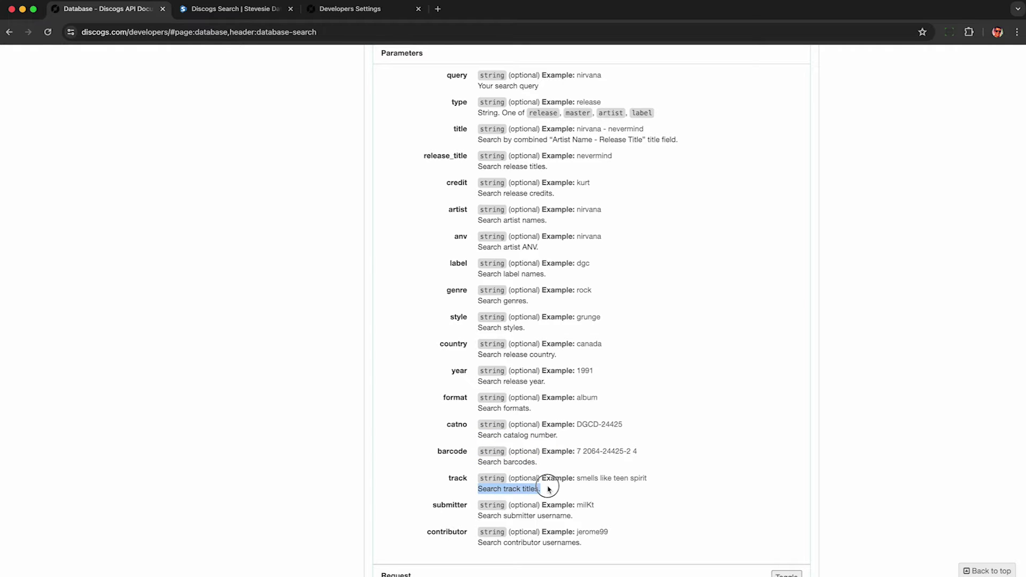
{"action": "left_click_drag", "start_coordinate": [86, 100], "coordinate": [399, 106]}
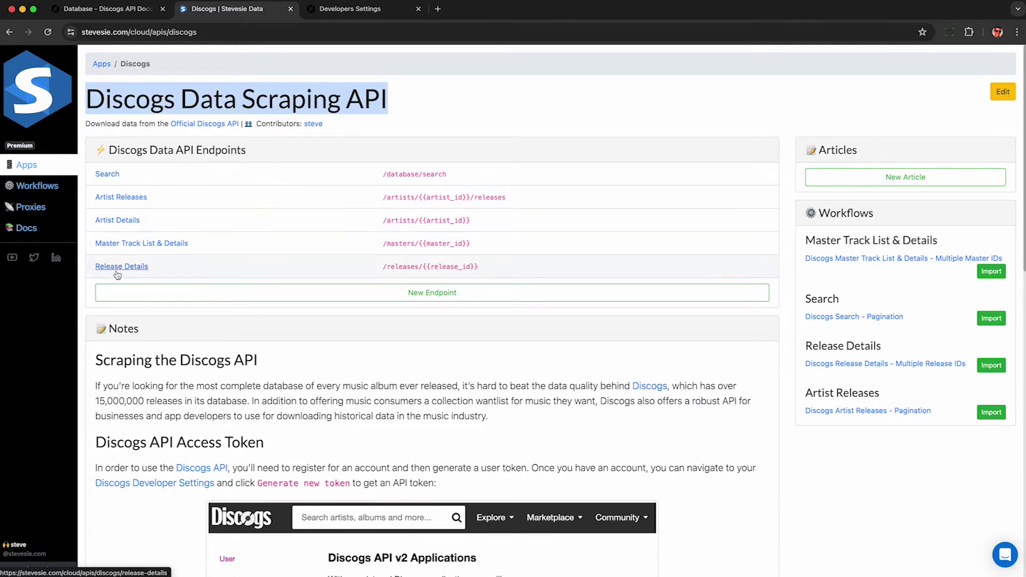
Open Discogs Developer Settings from the Access Token section and select the current API token.
{"action": "scroll", "coordinate": [164, 365], "scroll_direction": "down", "scroll_amount": 6}
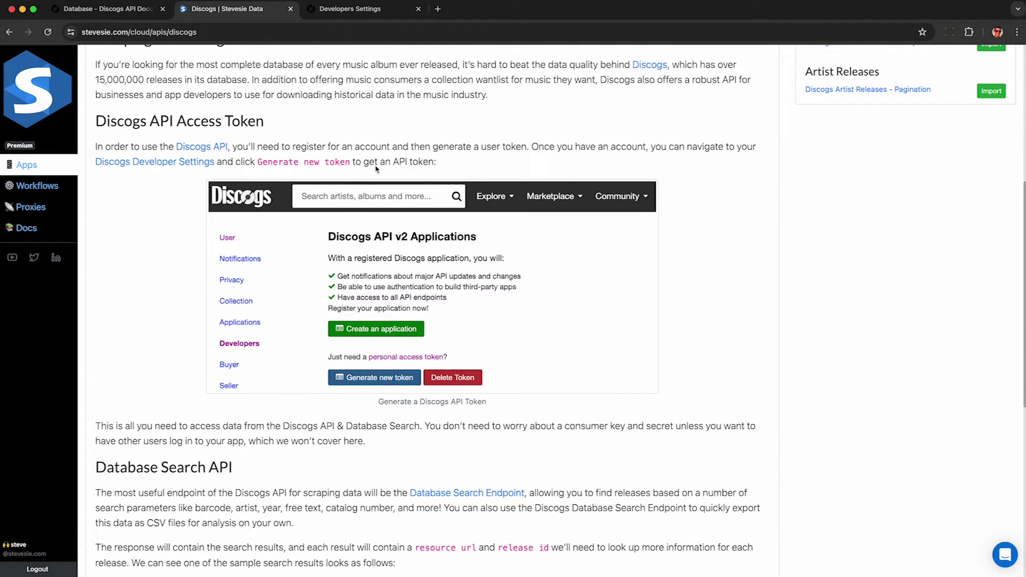
{"action": "left_click", "coordinate": [173, 164]}
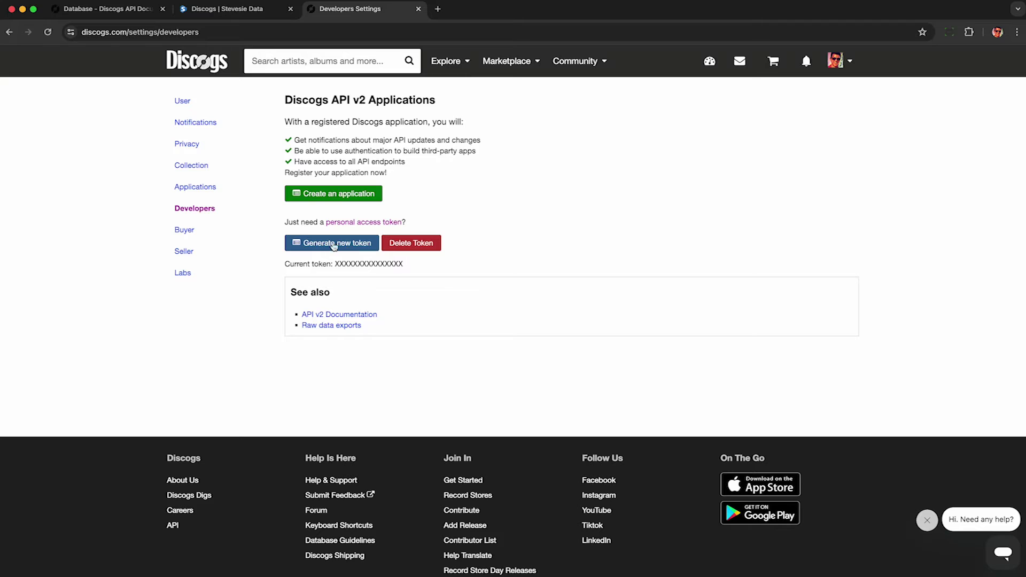
{"action": "left_click", "coordinate": [362, 264]}
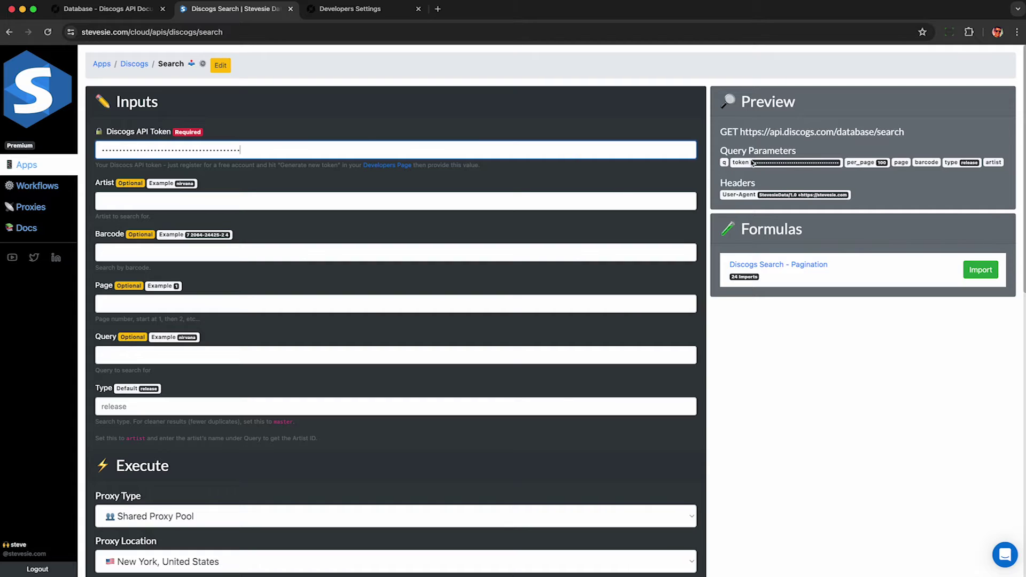
Check the token and per_page 100 request parameters, then paste the barcode and execute the search.
{"action": "left_click_drag", "start_coordinate": [735, 162], "coordinate": [839, 166]}
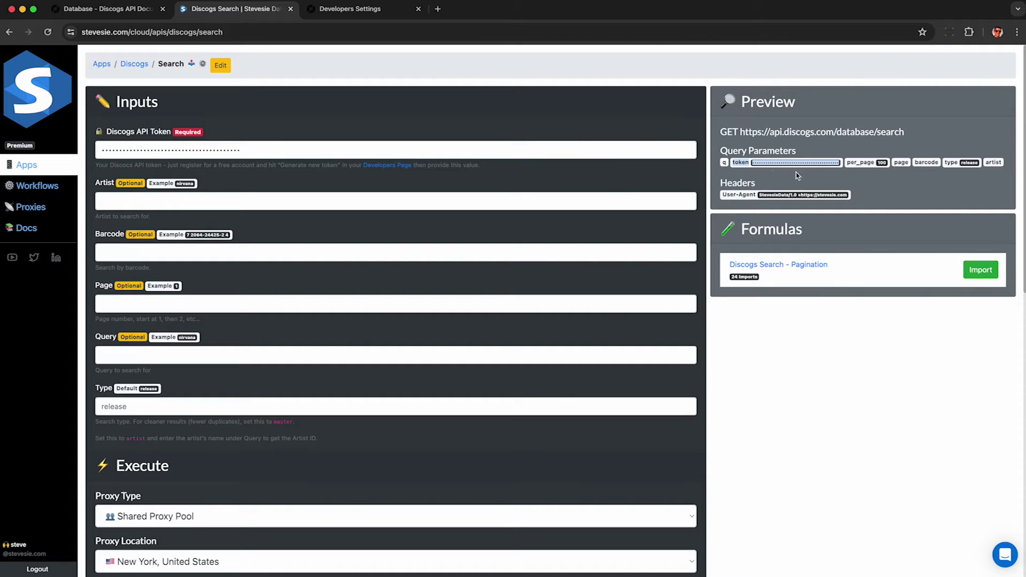
{"action": "left_click_drag", "start_coordinate": [844, 164], "coordinate": [879, 165]}
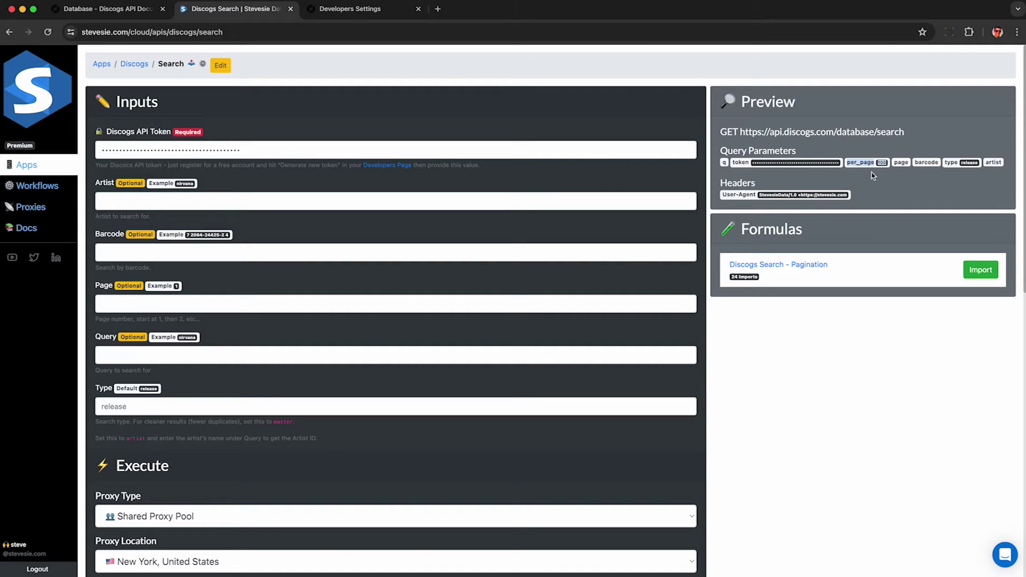
{"action": "left_click", "coordinate": [866, 176]}
{"action": "left_click", "coordinate": [160, 248]}
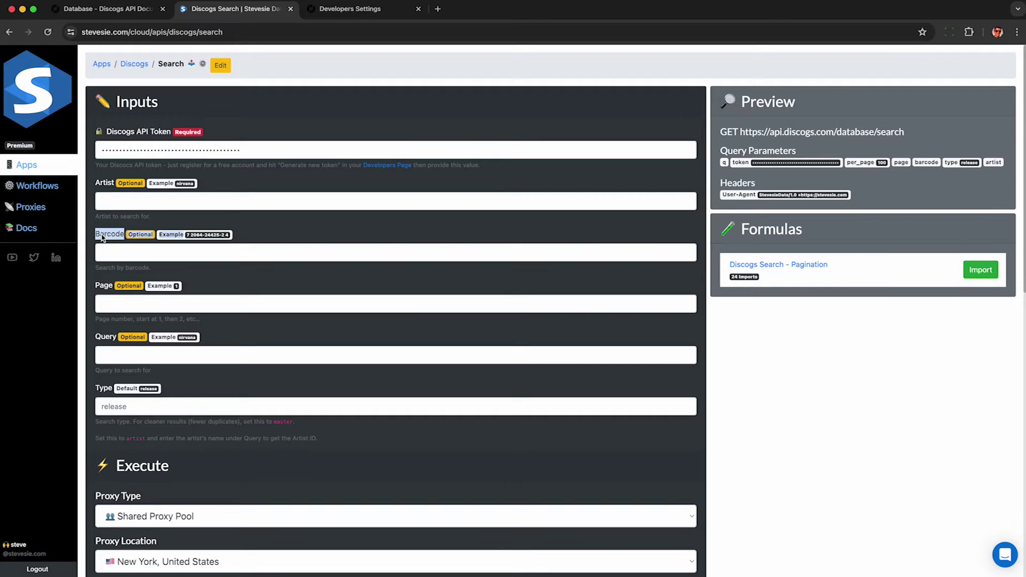
{"action": "left_click", "coordinate": [171, 248]}
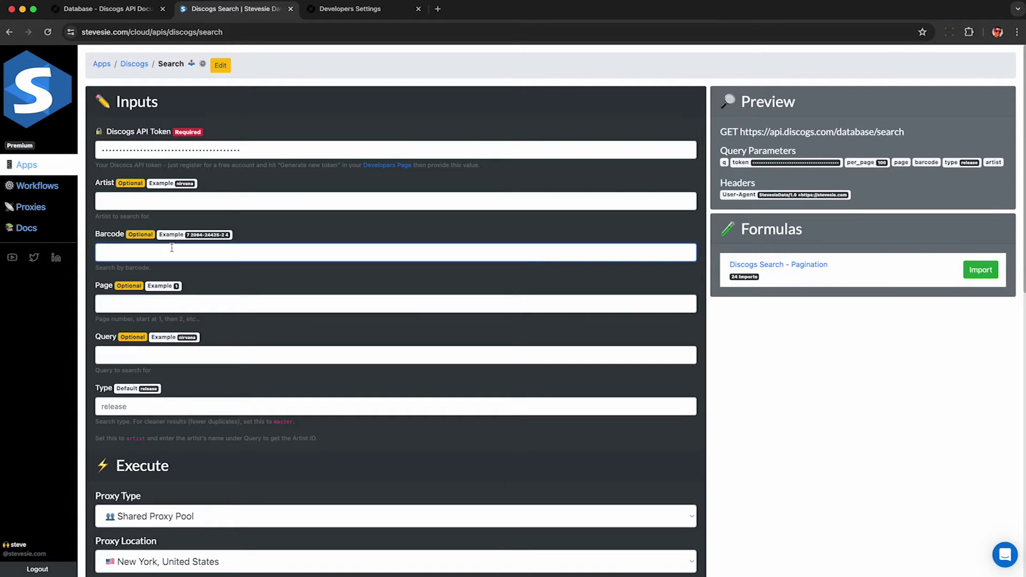
{"action": "key", "text": "super+v"}
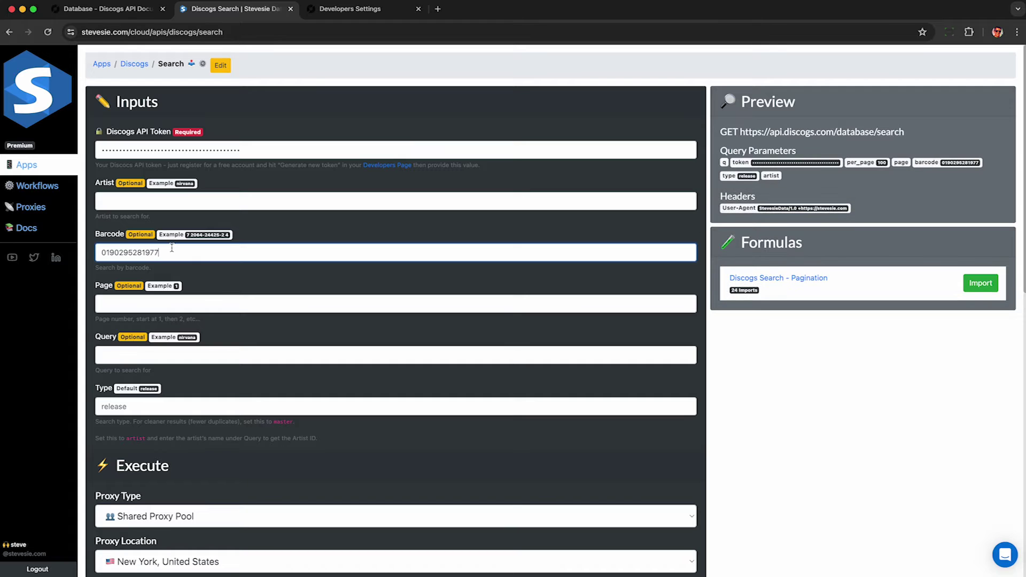
{"action": "scroll", "coordinate": [207, 328], "scroll_direction": "down", "scroll_amount": 3}
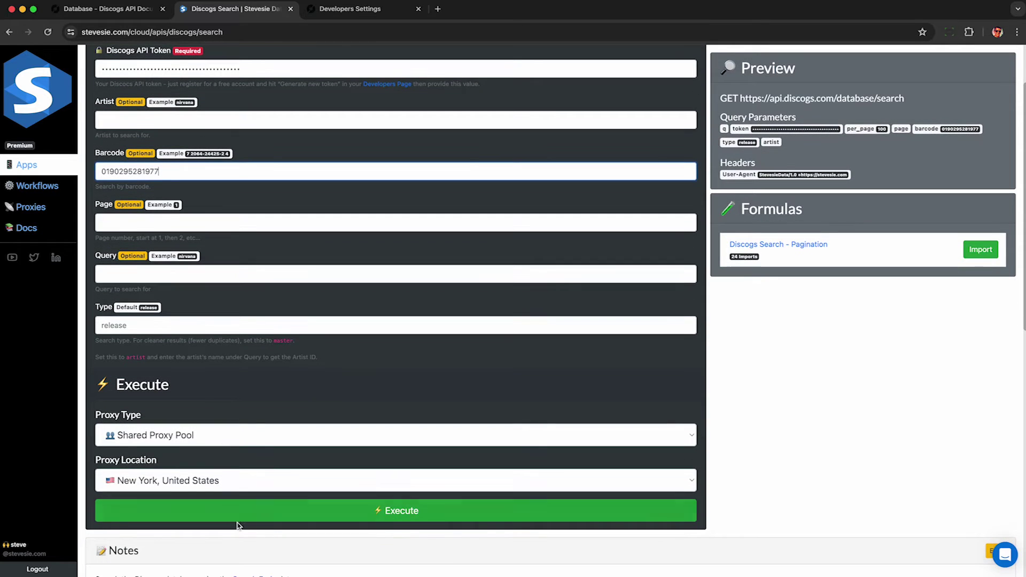
{"action": "left_click", "coordinate": [242, 516]}
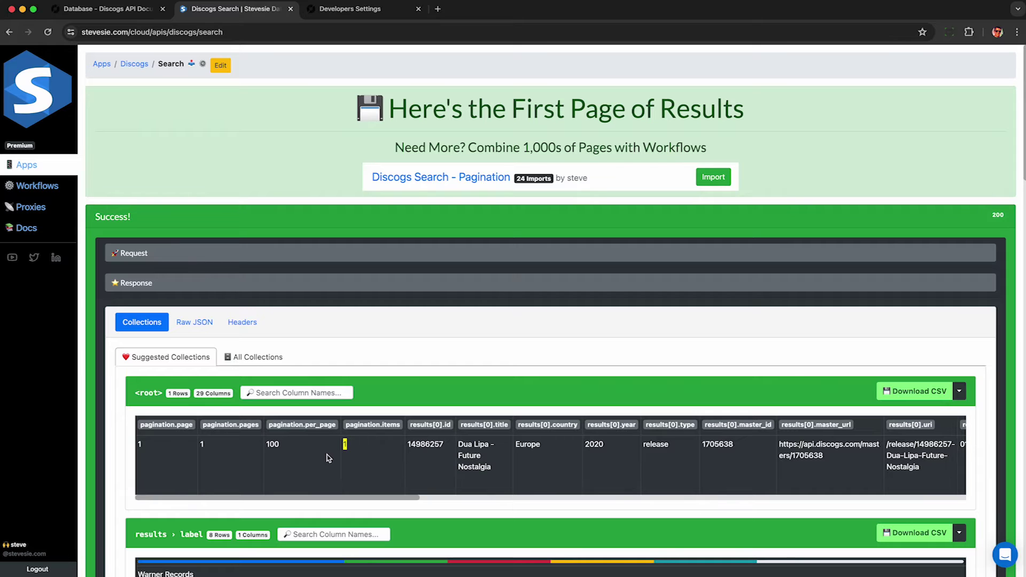
Inspect the result's title, year 2020, type release and master id 1705638.
{"action": "left_click", "coordinate": [479, 447]}
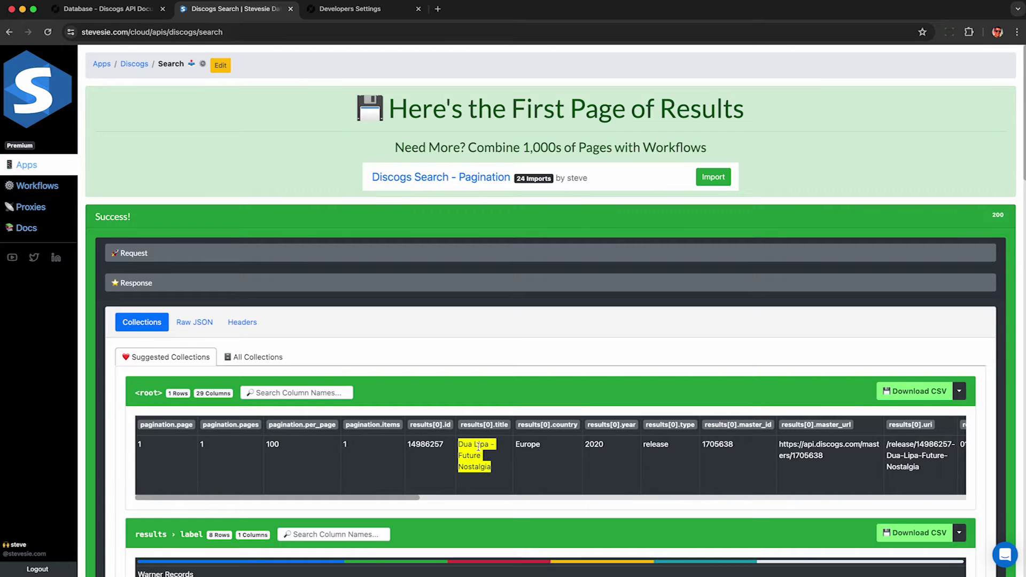
{"action": "left_click", "coordinate": [593, 446]}
{"action": "left_click", "coordinate": [660, 444]}
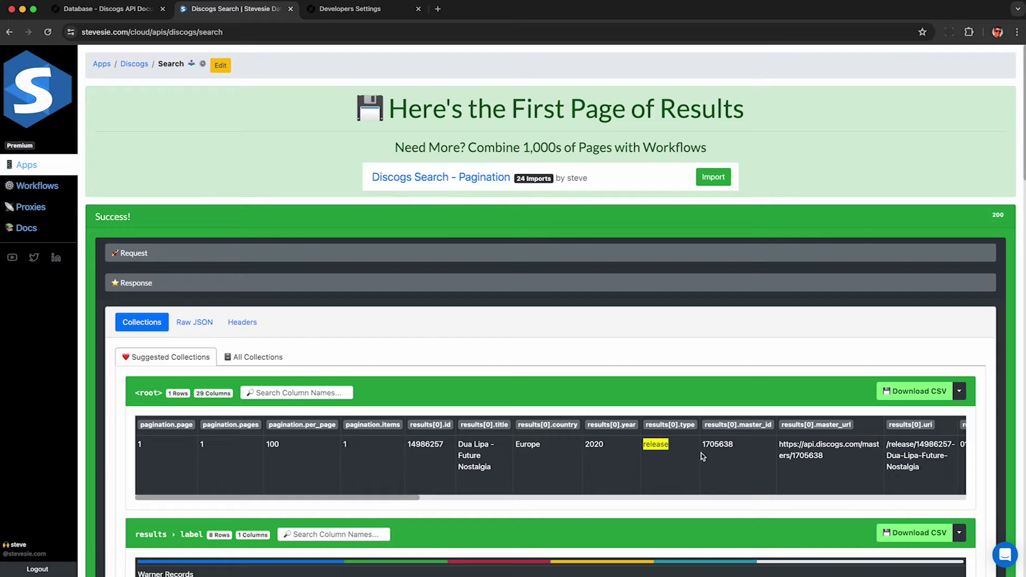
{"action": "scroll", "coordinate": [781, 465], "scroll_direction": "right", "scroll_amount": 10}
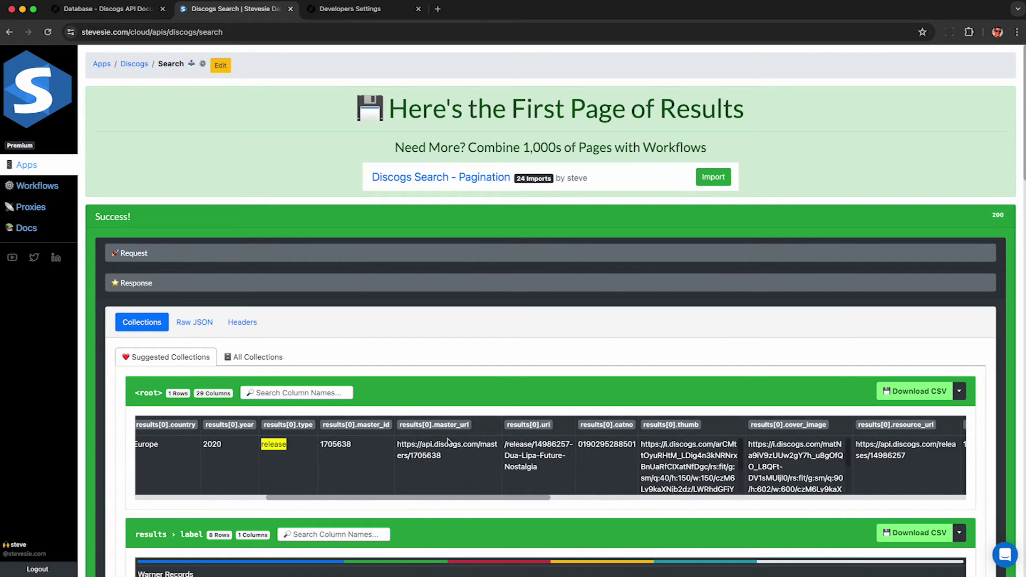
{"action": "left_click", "coordinate": [448, 446]}
{"action": "double_click", "coordinate": [426, 456]}
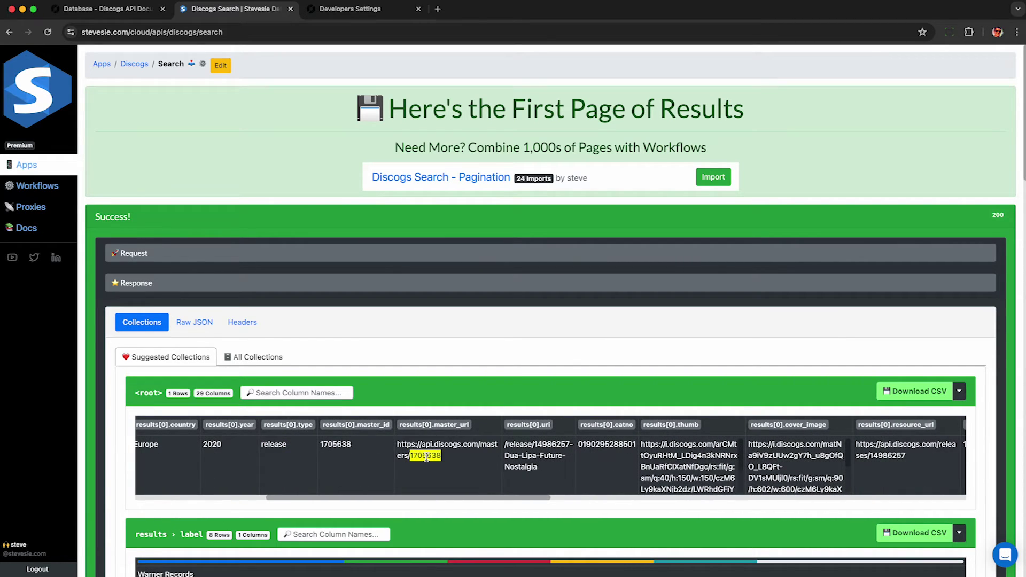
{"action": "scroll", "coordinate": [427, 460], "scroll_direction": "left", "scroll_amount": 10}
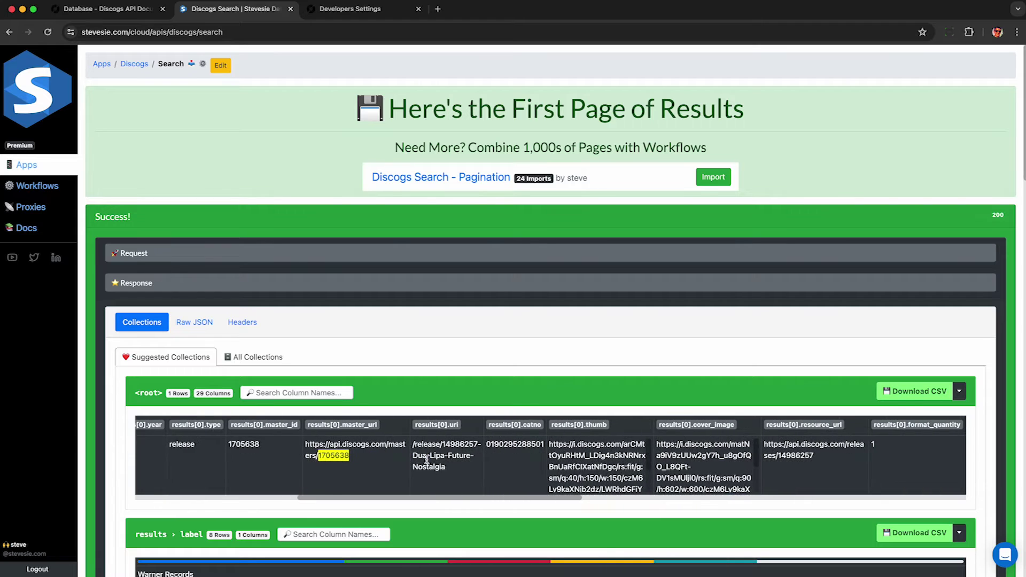
{"action": "double_click", "coordinate": [726, 448]}
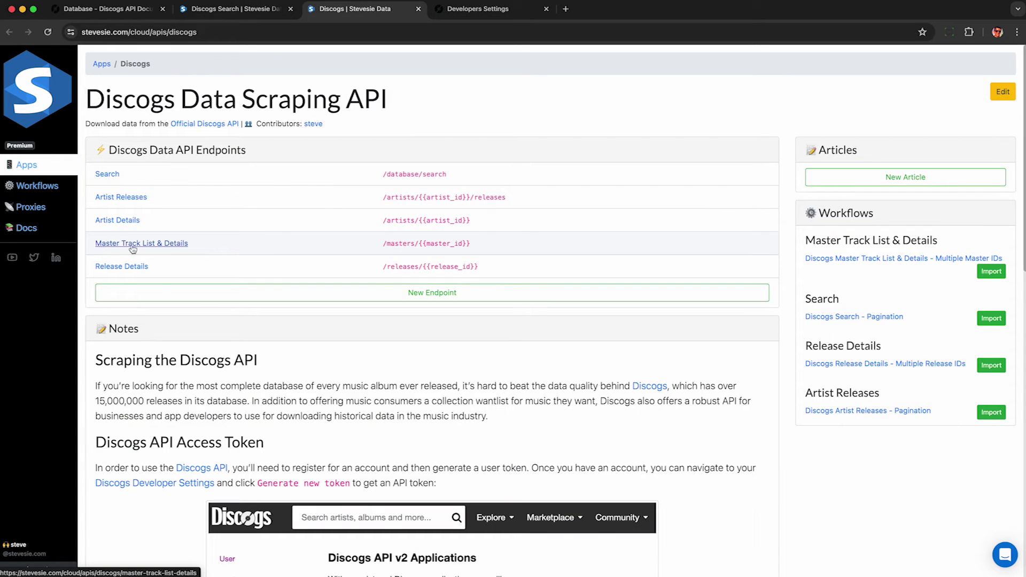
Fill Master Track List & Details with master ID 1970947 and a 'stevesie' User Agent.
{"action": "left_click", "coordinate": [135, 245]}
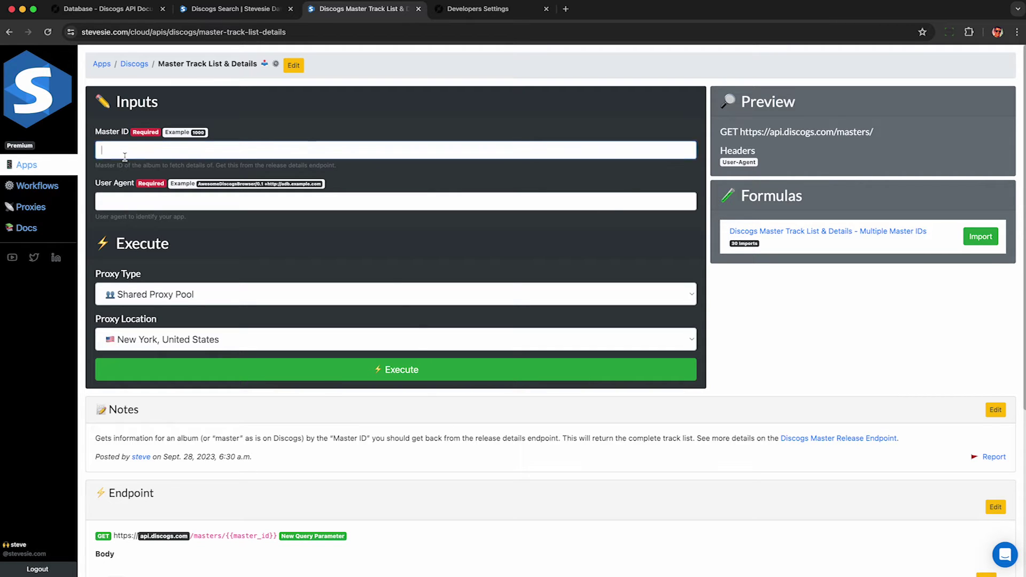
{"action": "type", "text": "1970947"}
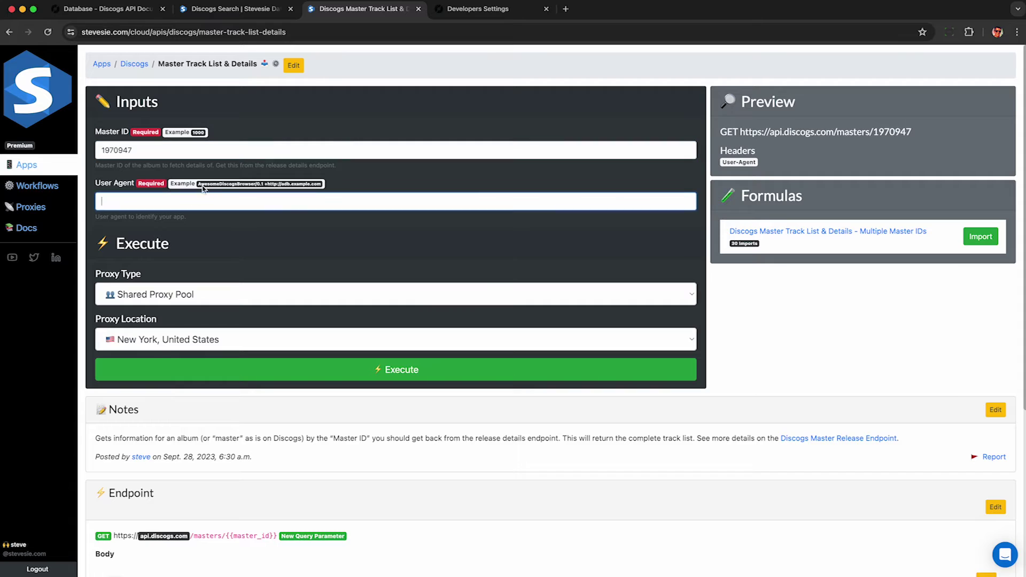
{"action": "left_click_drag", "start_coordinate": [197, 184], "coordinate": [322, 185]}
{"action": "key", "text": "super+c"}
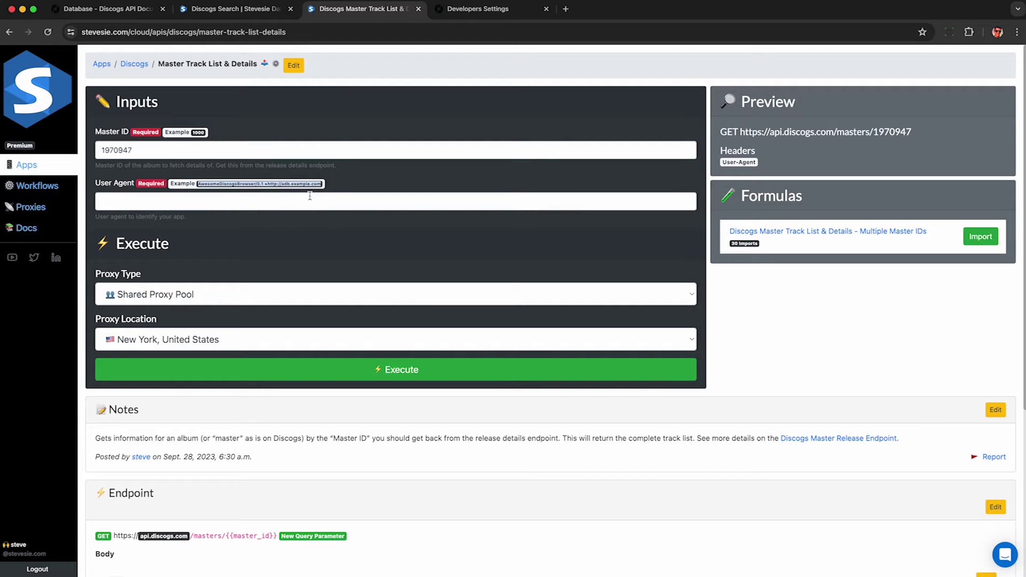
{"action": "left_click", "coordinate": [311, 198]}
{"action": "key", "text": "super+v"}
{"action": "double_click", "coordinate": [257, 201]}
{"action": "type", "text": "stevesie"}
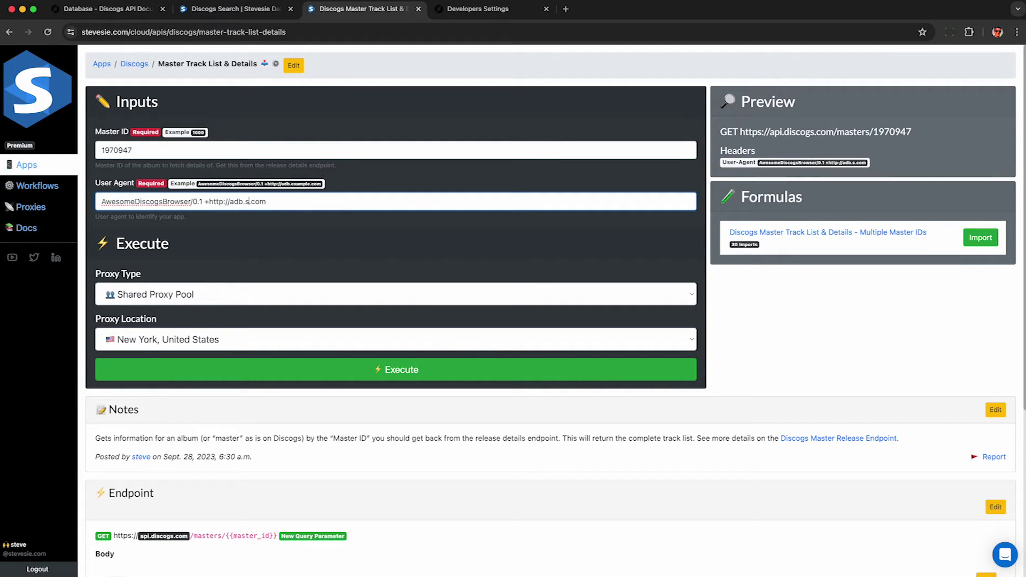
{"action": "double_click", "coordinate": [239, 201]}
{"action": "key", "text": "BackSpace"}
{"action": "key", "text": "Delete"}
Run the master request and show all 12 tracks, including Lost In Your Light and Be The One.
{"action": "left_click_drag", "start_coordinate": [740, 132], "coordinate": [920, 132]}
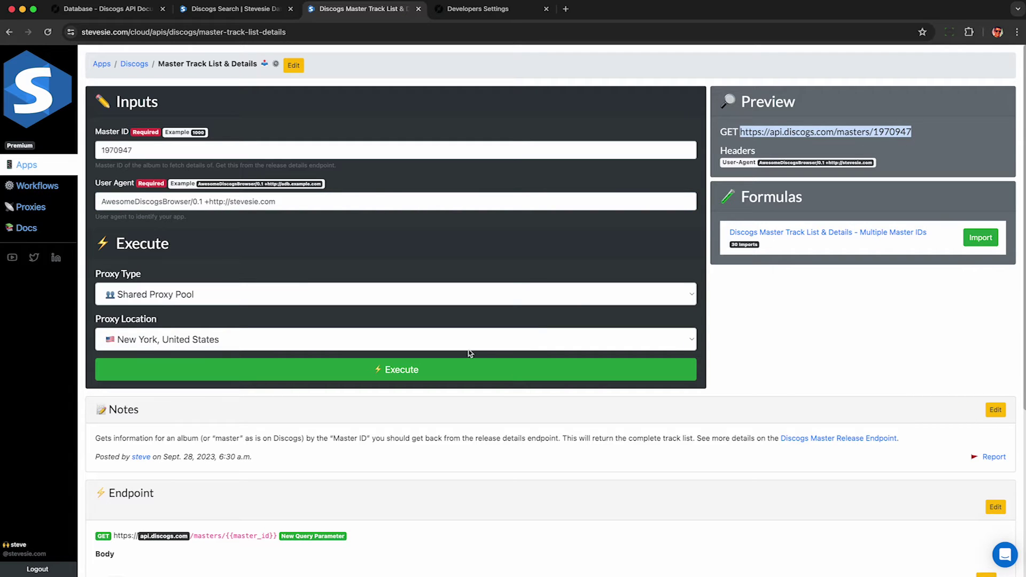
{"action": "left_click", "coordinate": [460, 368]}
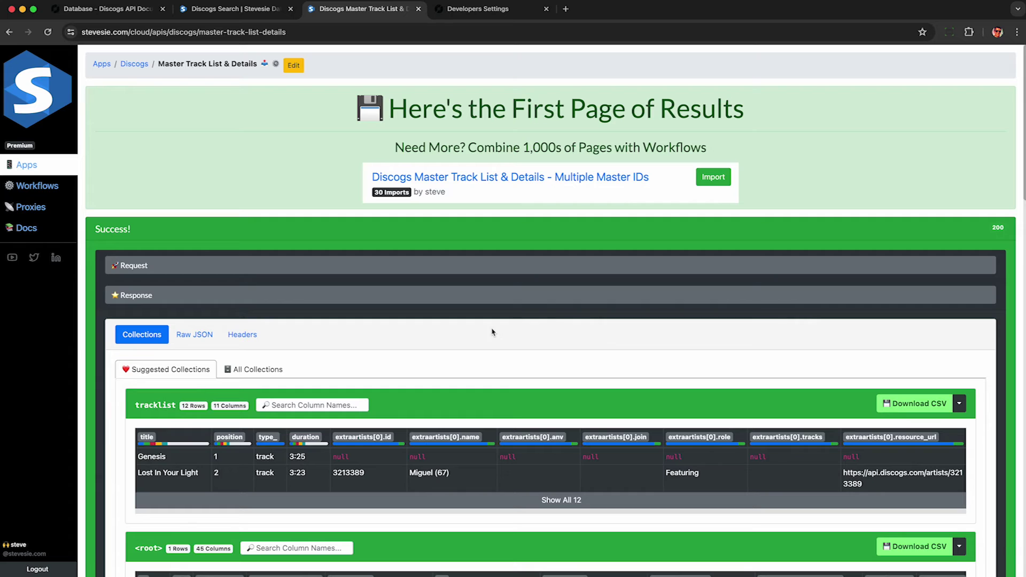
{"action": "scroll", "coordinate": [493, 332], "scroll_direction": "down", "scroll_amount": 3}
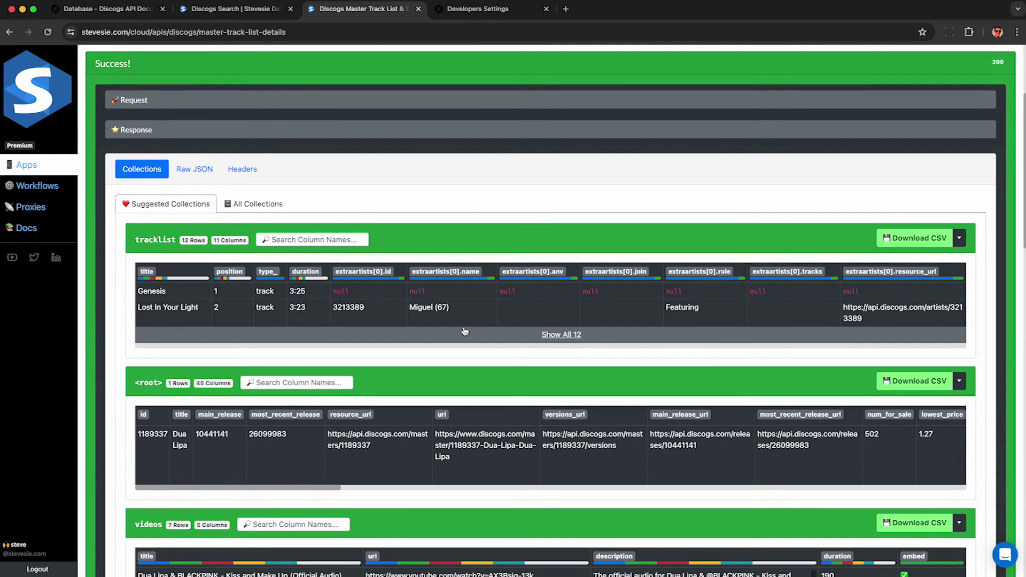
{"action": "left_click", "coordinate": [386, 336]}
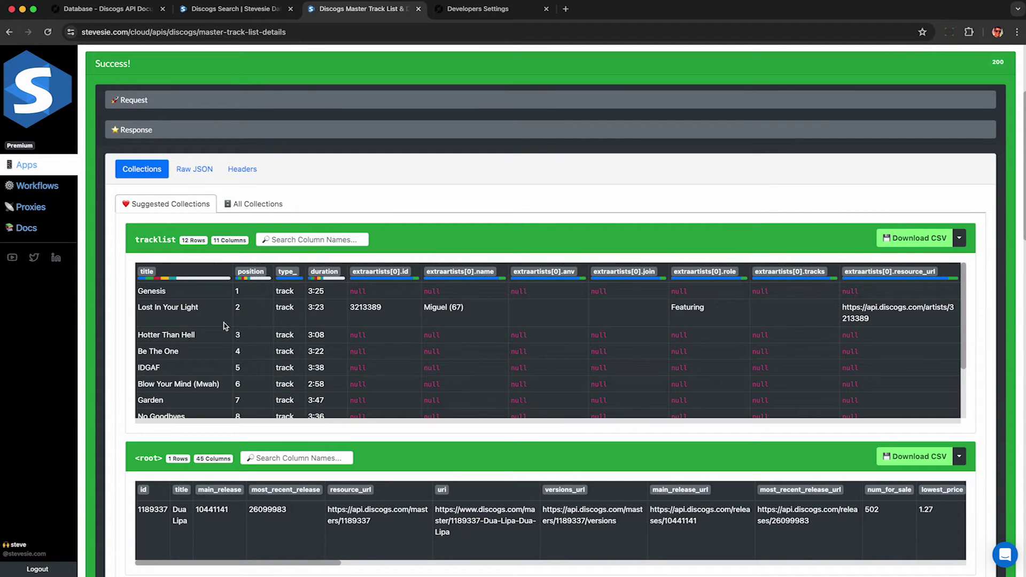
{"action": "left_click", "coordinate": [159, 308]}
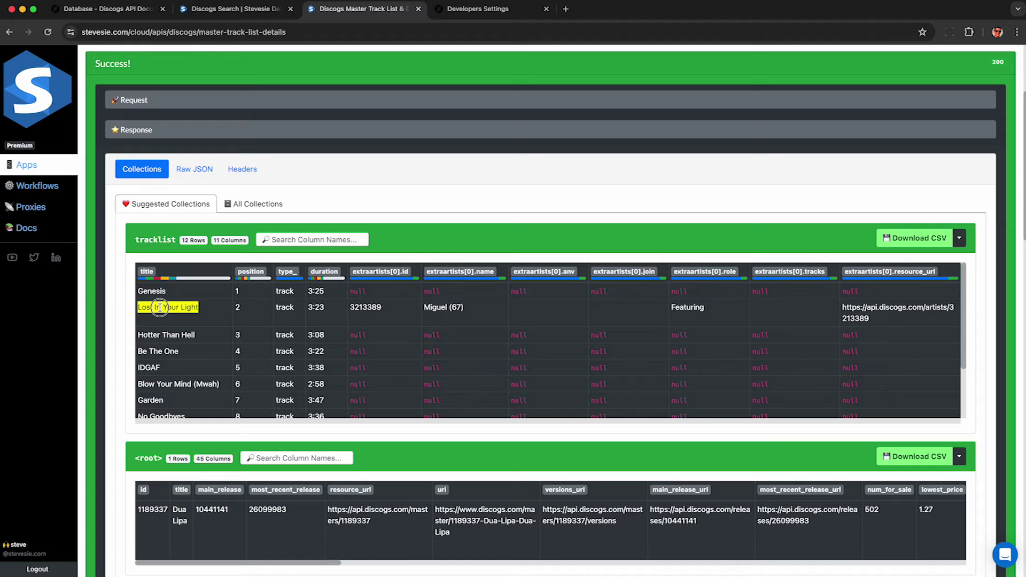
{"action": "left_click", "coordinate": [160, 335]}
{"action": "left_click", "coordinate": [159, 352]}
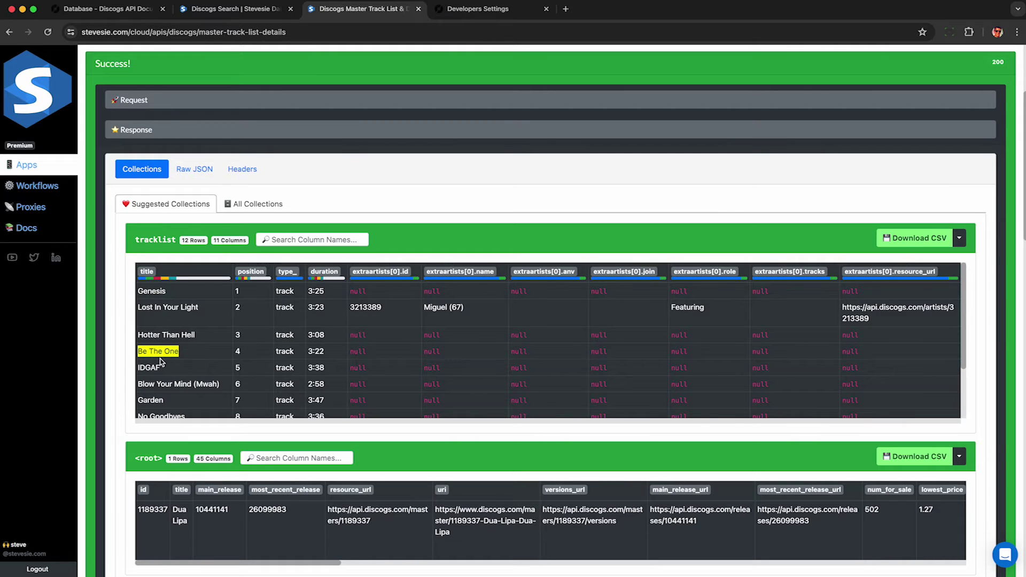
{"action": "scroll", "coordinate": [161, 363], "scroll_direction": "down", "scroll_amount": 3}
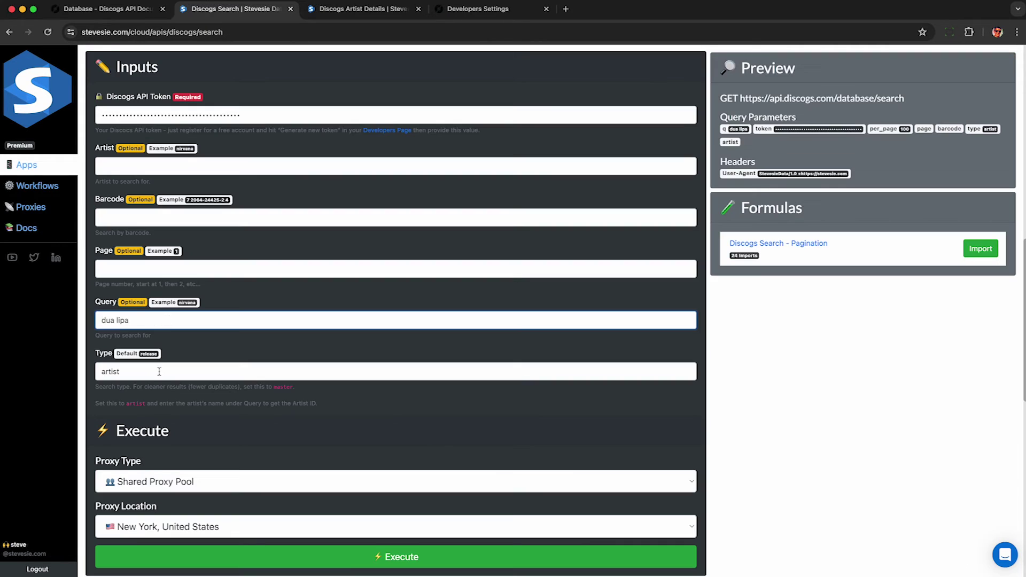
Run the 'dua lipa' artist search and select Dua Lipa's artist id 4357593.
{"action": "left_click", "coordinate": [160, 372]}
{"action": "key", "text": "Return"}
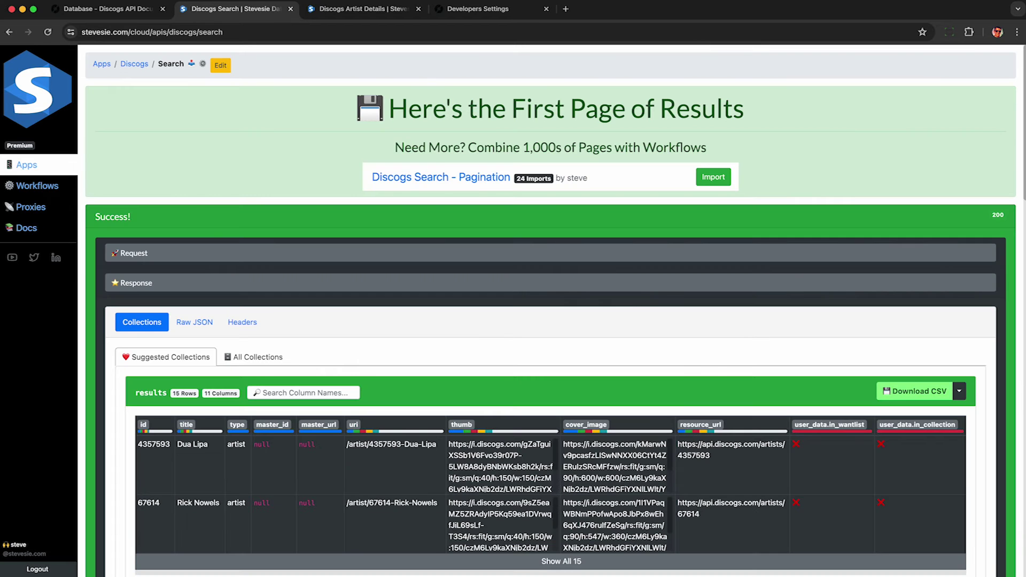
{"action": "scroll", "coordinate": [262, 298], "scroll_direction": "down", "scroll_amount": 3}
{"action": "scroll", "coordinate": [262, 298], "scroll_direction": "down", "scroll_amount": 2}
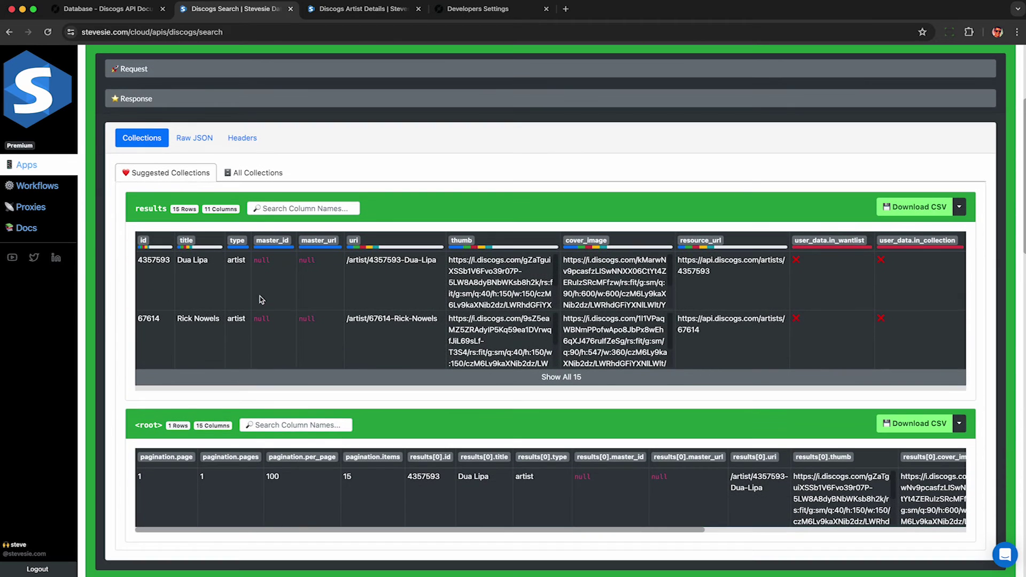
{"action": "double_click", "coordinate": [151, 264]}
{"action": "key", "text": "ctrl+Tab"}
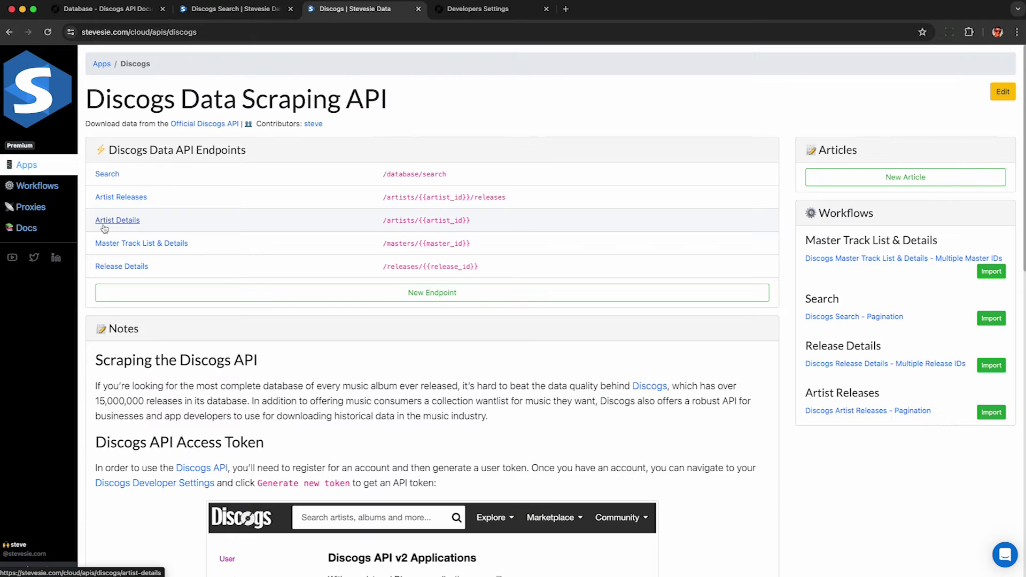
On the Artist Details endpoint, enter artist id 4357593 and paste in the example user agent.
{"action": "left_click", "coordinate": [115, 220]}
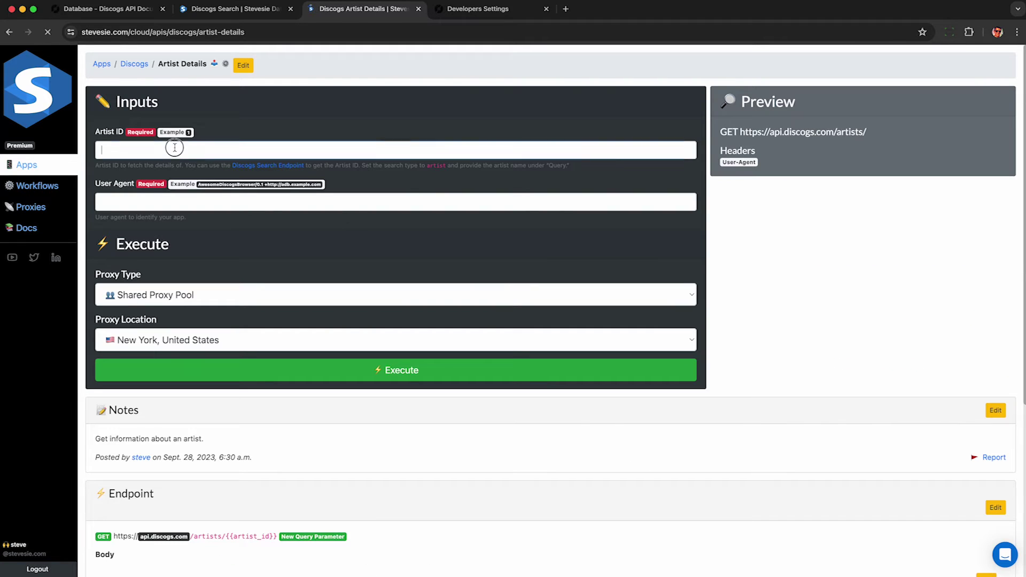
{"action": "left_click", "coordinate": [179, 150]}
{"action": "key", "text": "ctrl+v"}
{"action": "left_click_drag", "start_coordinate": [198, 186], "coordinate": [323, 186]}
{"action": "key", "text": "ctrl+c"}
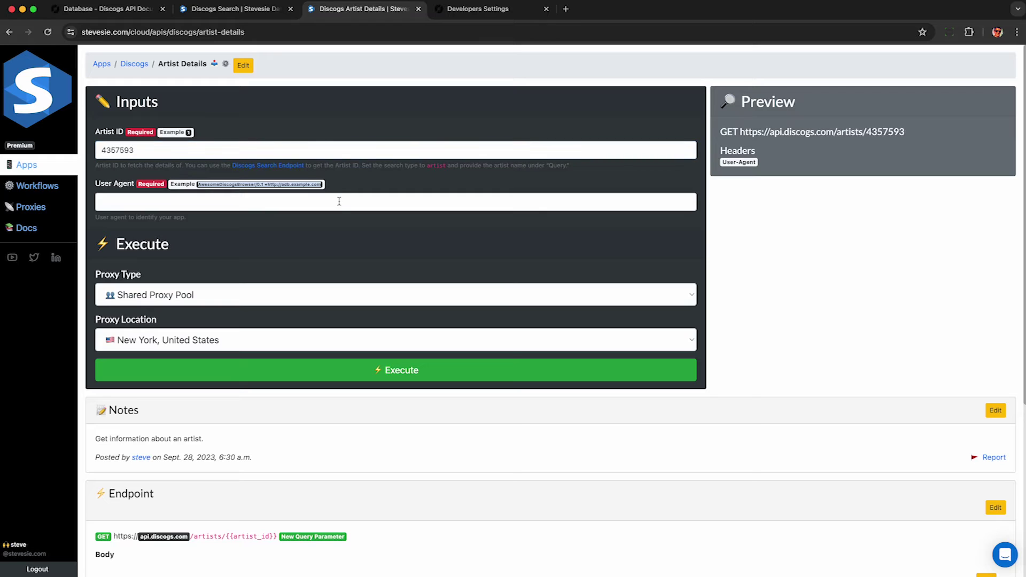
{"action": "left_click", "coordinate": [339, 201]}
{"action": "key", "text": "ctrl+v"}
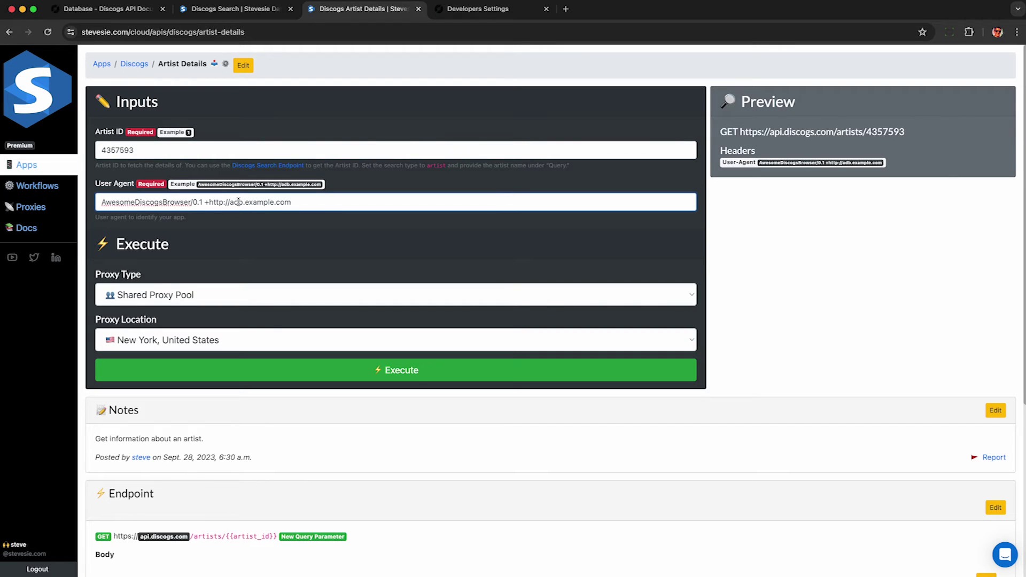
Change the user agent domain to stevesi.com and run the artist details request.
{"action": "double_click", "coordinate": [241, 202]}
{"action": "key", "text": "BackSpace"}
{"action": "double_click", "coordinate": [245, 202]}
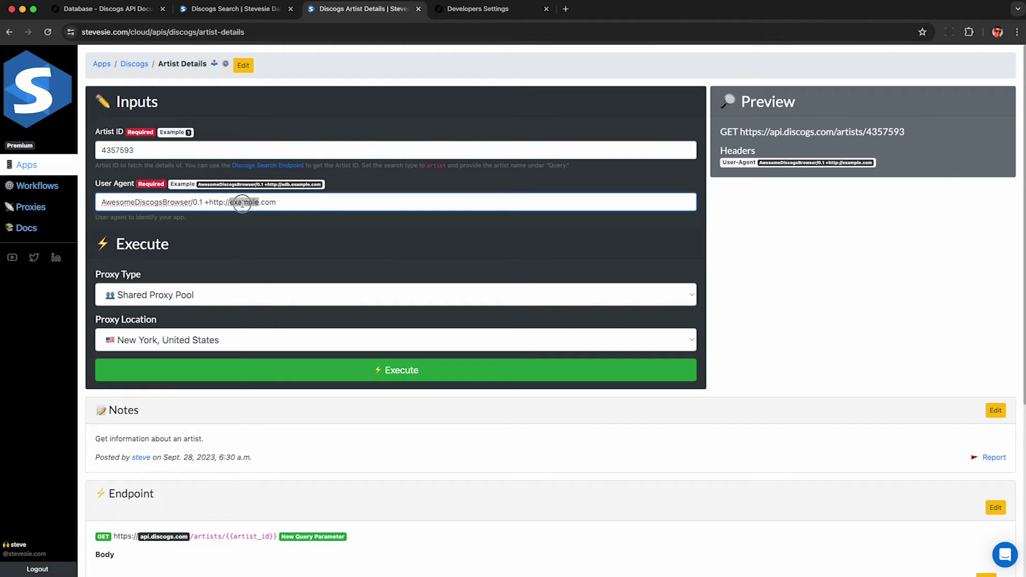
{"action": "type", "text": "stevesi"}
{"action": "key", "text": "Return"}
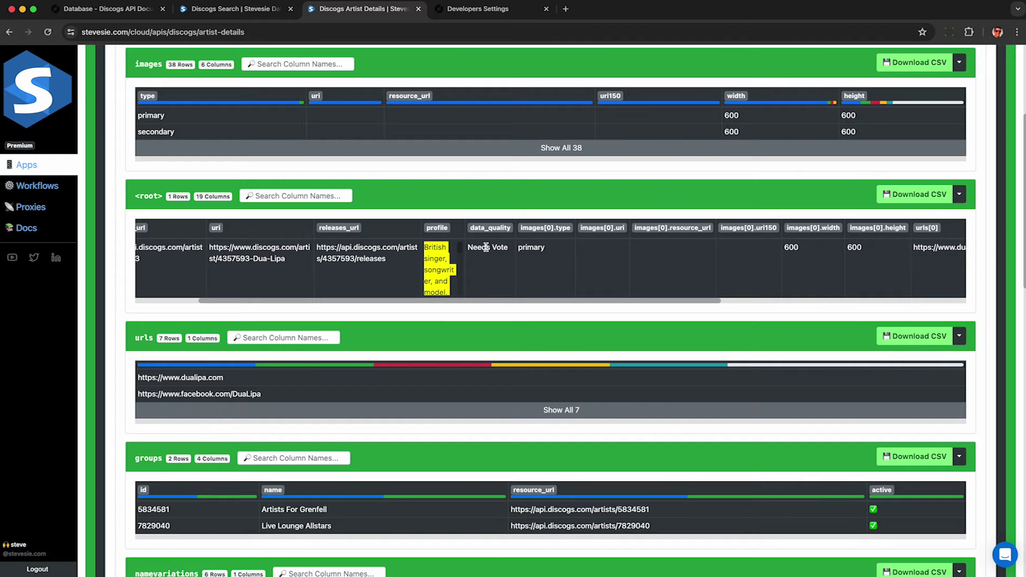
Expand the urls table to all seven and review the website, facebook, twitter, instagram, soundcloud, youtube and wikipedia URLs.
{"action": "scroll", "coordinate": [486, 247], "scroll_direction": "right", "scroll_amount": 10}
{"action": "left_click", "coordinate": [559, 246]}
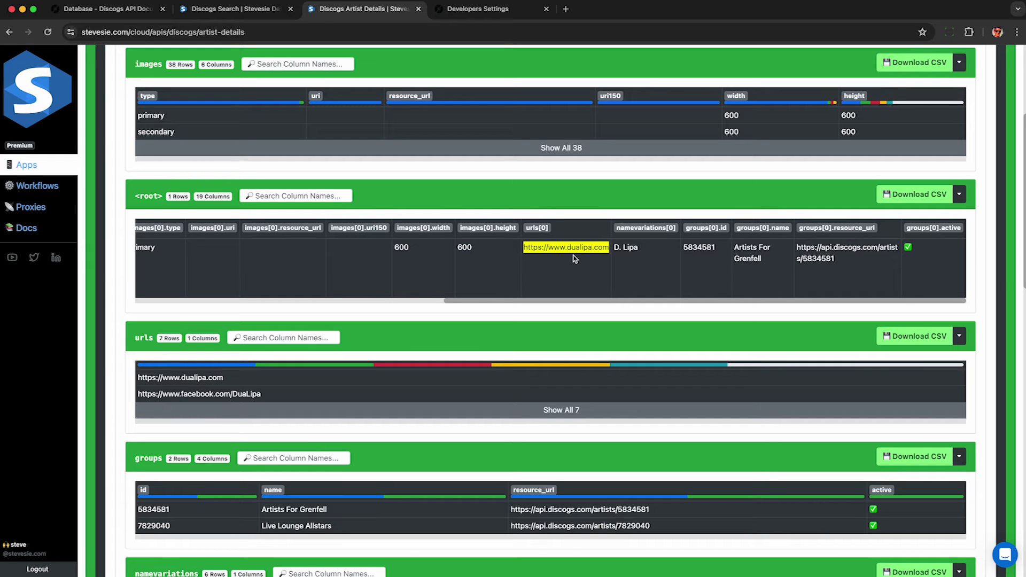
{"action": "scroll", "coordinate": [575, 259], "scroll_direction": "down", "scroll_amount": 1}
{"action": "left_click", "coordinate": [434, 345]}
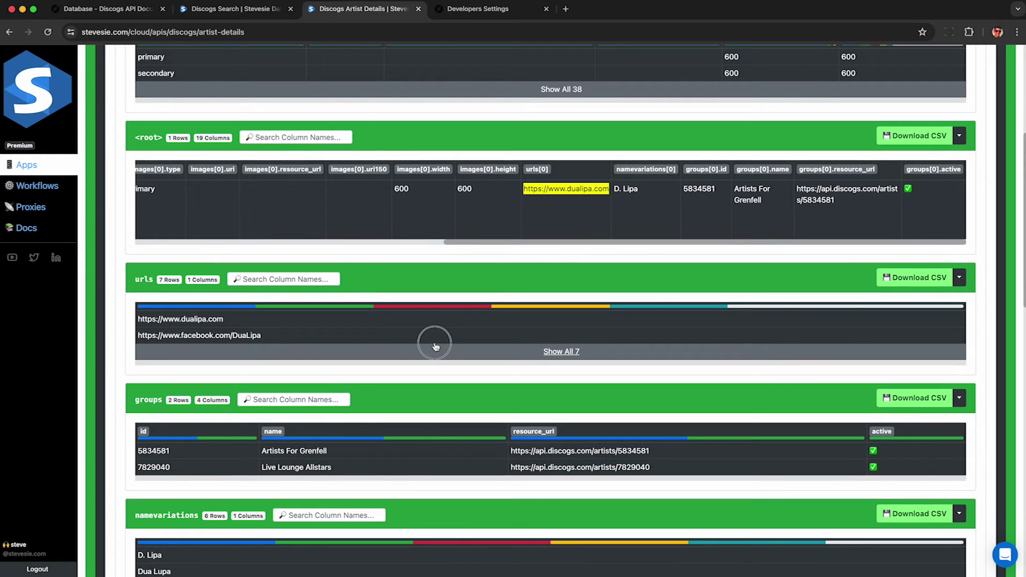
{"action": "left_click", "coordinate": [160, 319]}
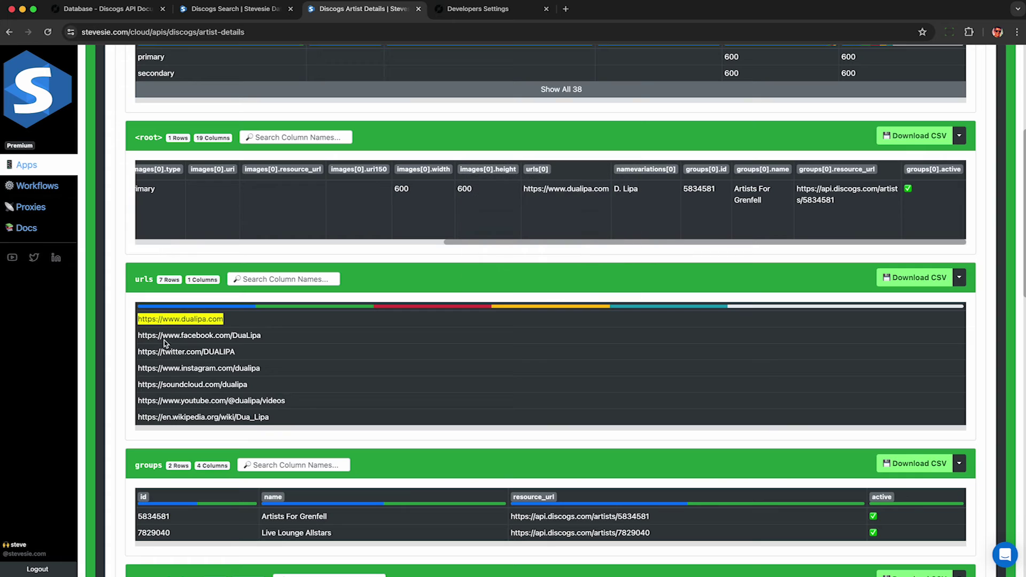
{"action": "left_click", "coordinate": [164, 336]}
{"action": "left_click", "coordinate": [166, 352]}
{"action": "left_click", "coordinate": [165, 368]}
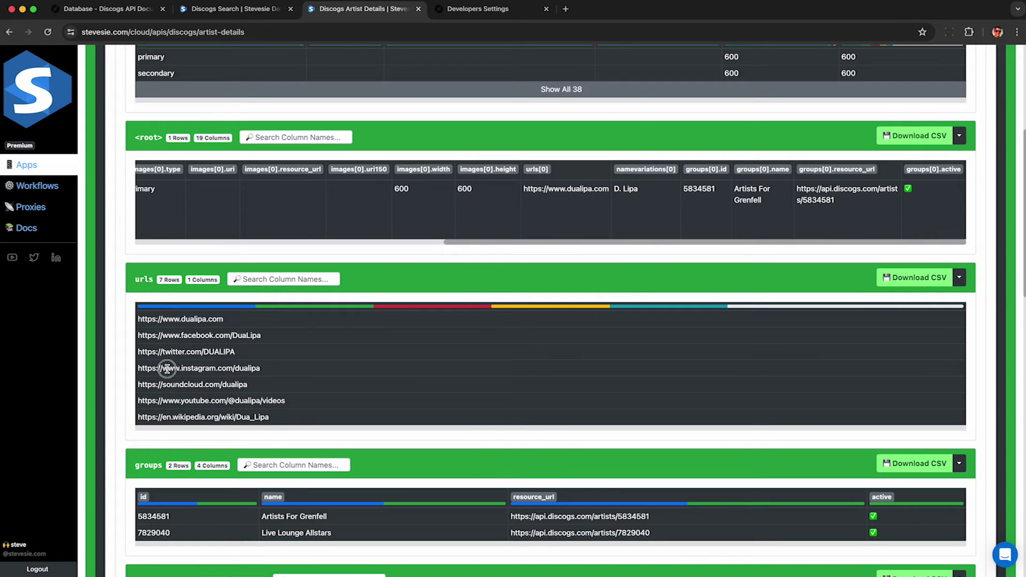
{"action": "left_click", "coordinate": [166, 384]}
{"action": "left_click", "coordinate": [167, 401]}
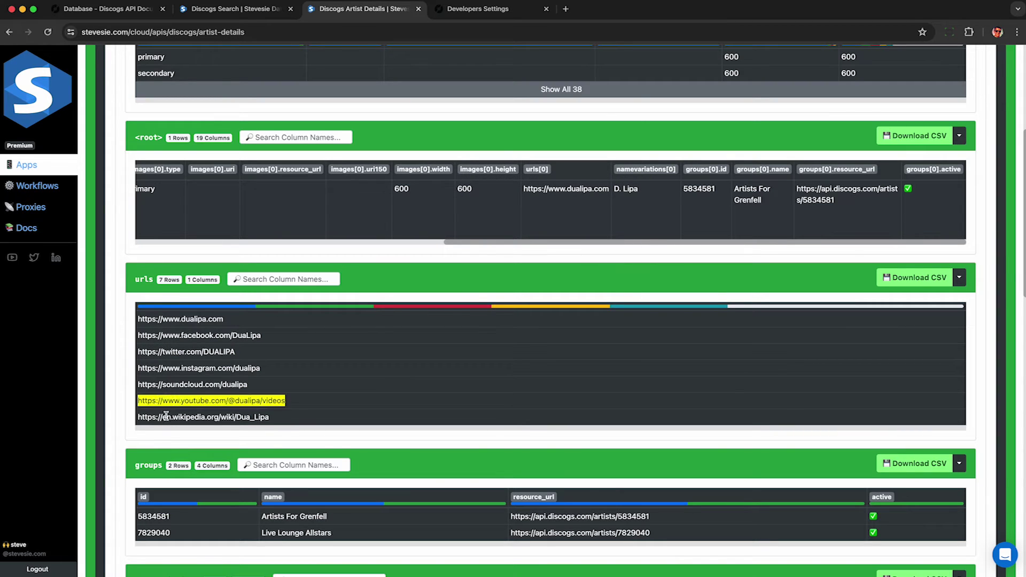
{"action": "left_click", "coordinate": [166, 417]}
{"action": "key", "text": "ctrl+shift+Tab"}
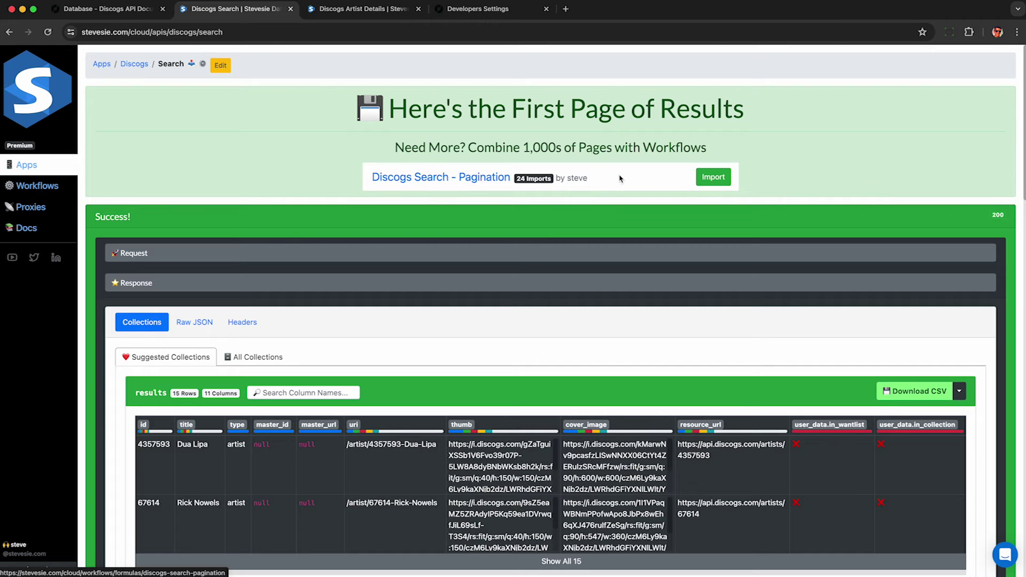
Import the Discogs Search - Pagination workflow and paste in the Discogs API token.
{"action": "left_click", "coordinate": [714, 177]}
{"action": "scroll", "coordinate": [282, 261], "scroll_direction": "down", "scroll_amount": 2}
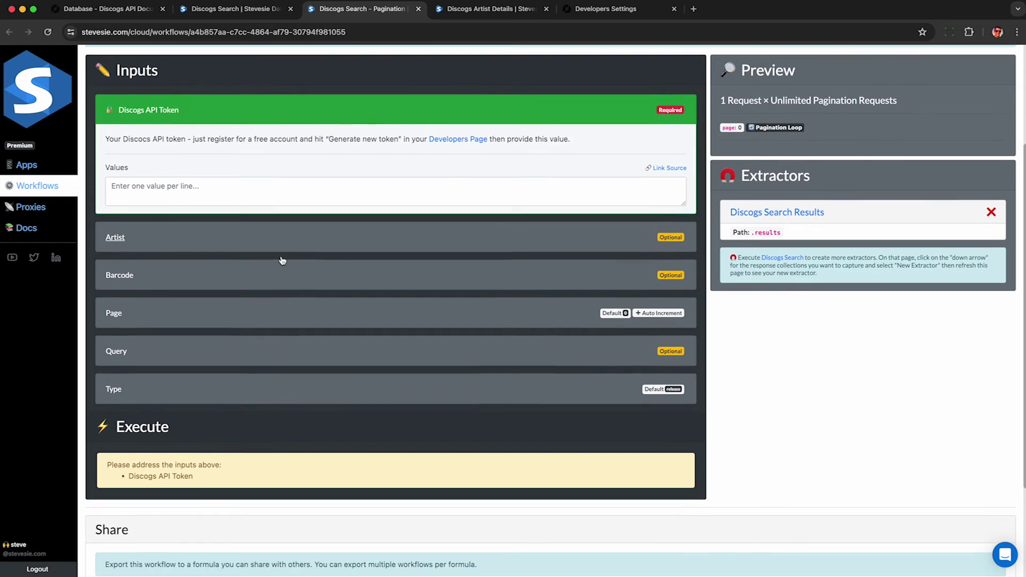
{"action": "left_click", "coordinate": [155, 185]}
{"action": "key", "text": "ctrl+v"}
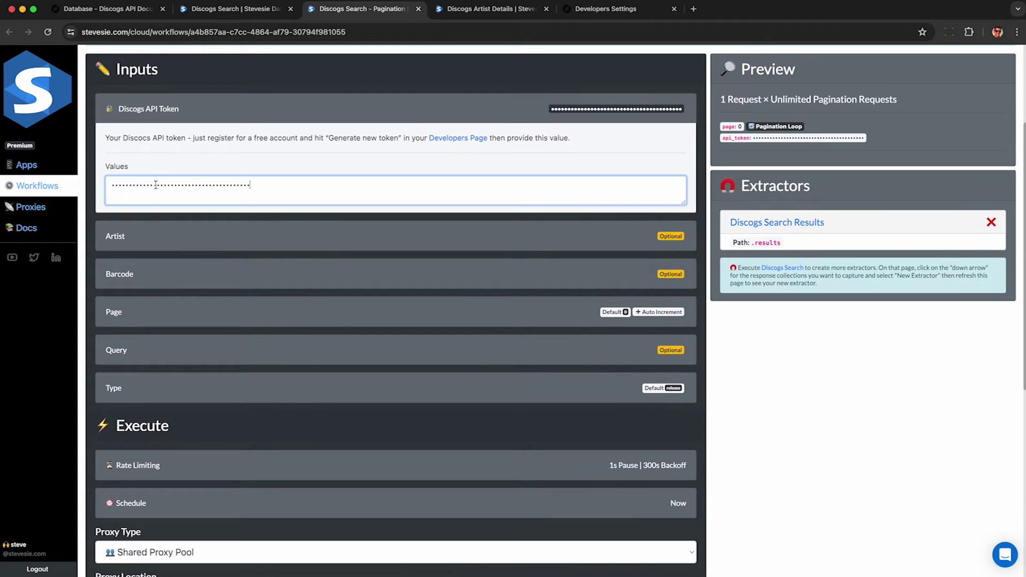
Enter the three barcodes into the workflow's Barcode values list.
{"action": "left_click", "coordinate": [128, 283]}
{"action": "left_click", "coordinate": [133, 357]}
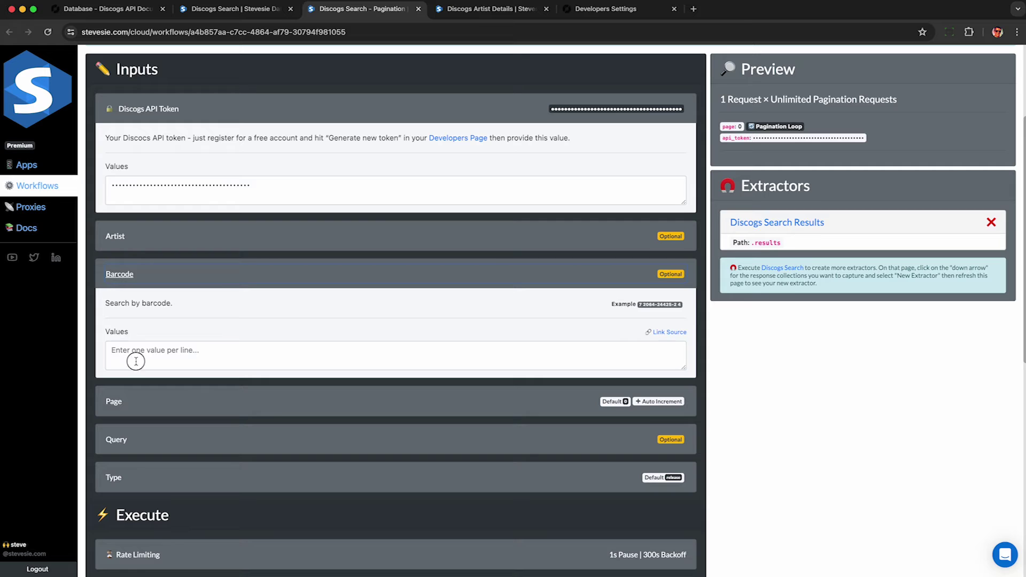
{"action": "key", "text": "ctrl+v"}
{"action": "key", "text": "ctrl+v"}
{"action": "left_click_drag", "start_coordinate": [690, 370], "coordinate": [684, 426]}
{"action": "left_click", "coordinate": [247, 380]}
{"action": "left_click_drag", "start_coordinate": [205, 371], "coordinate": [206, 343]}
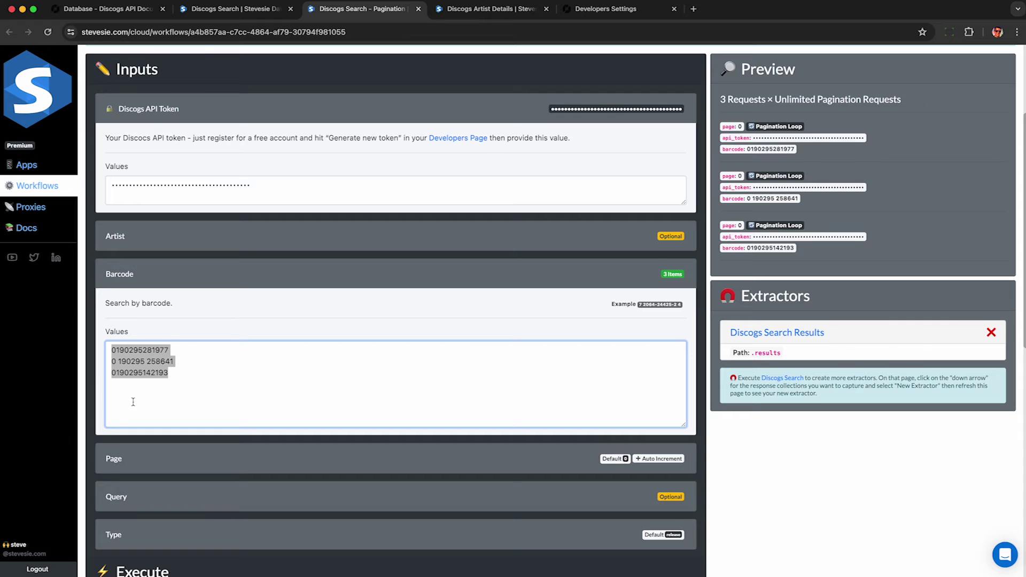
{"action": "left_click", "coordinate": [197, 389]}
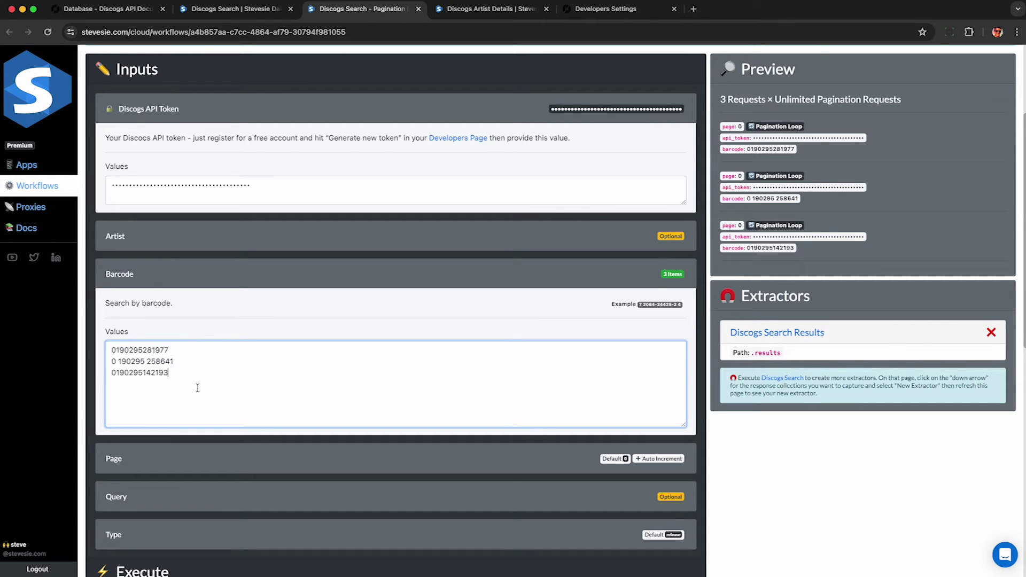
Review the Type input's description, then execute the pagination workflow.
{"action": "scroll", "coordinate": [198, 388], "scroll_direction": "down", "scroll_amount": 4}
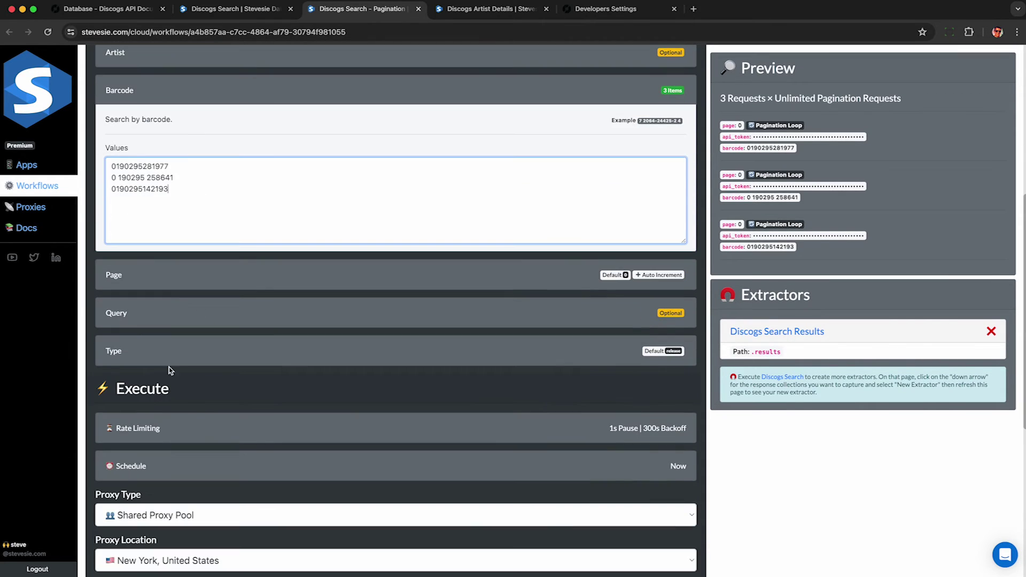
{"action": "left_click", "coordinate": [108, 352]}
{"action": "scroll", "coordinate": [161, 375], "scroll_direction": "down", "scroll_amount": 1}
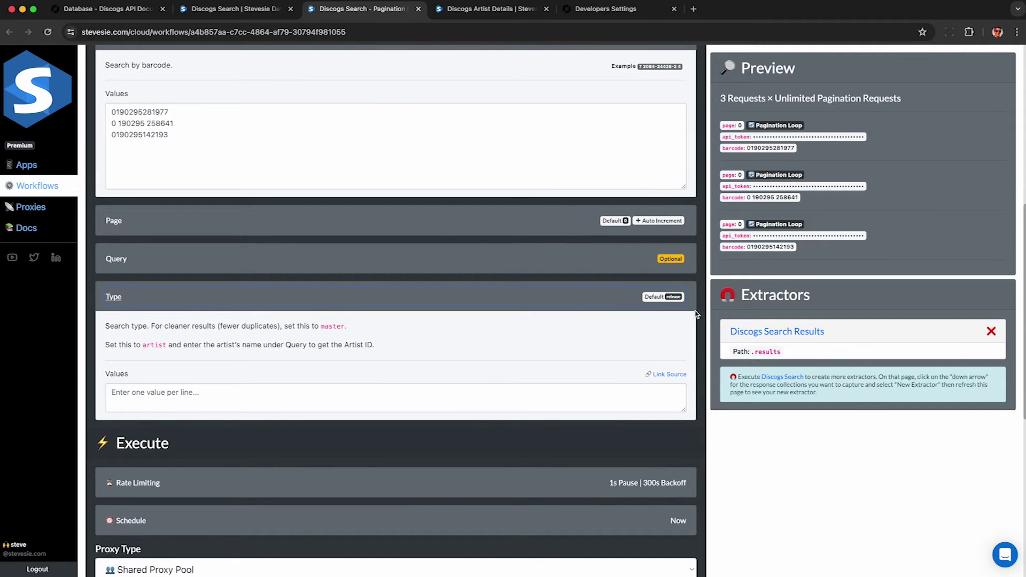
{"action": "left_click", "coordinate": [564, 301]}
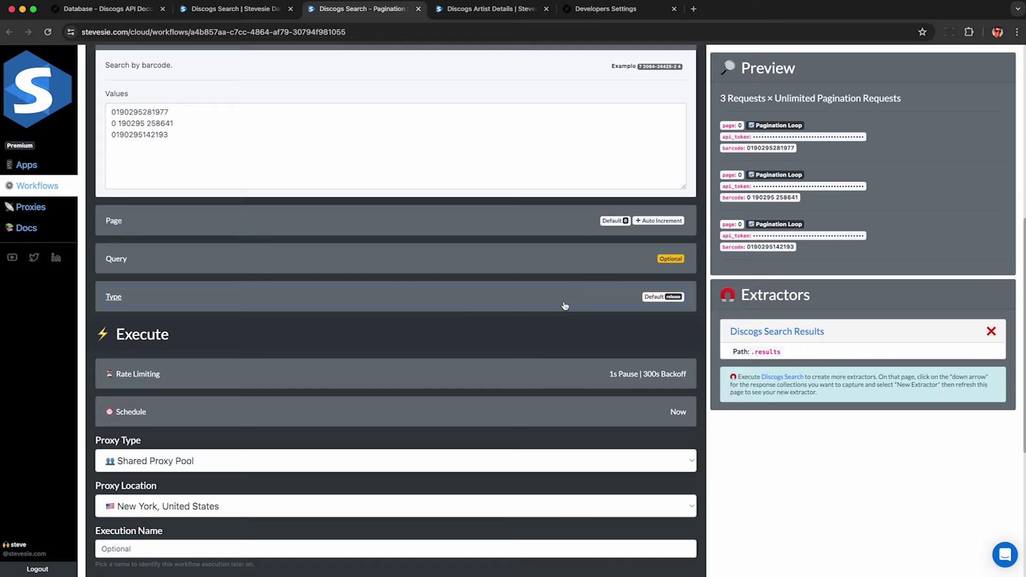
{"action": "scroll", "coordinate": [372, 340], "scroll_direction": "down", "scroll_amount": 2}
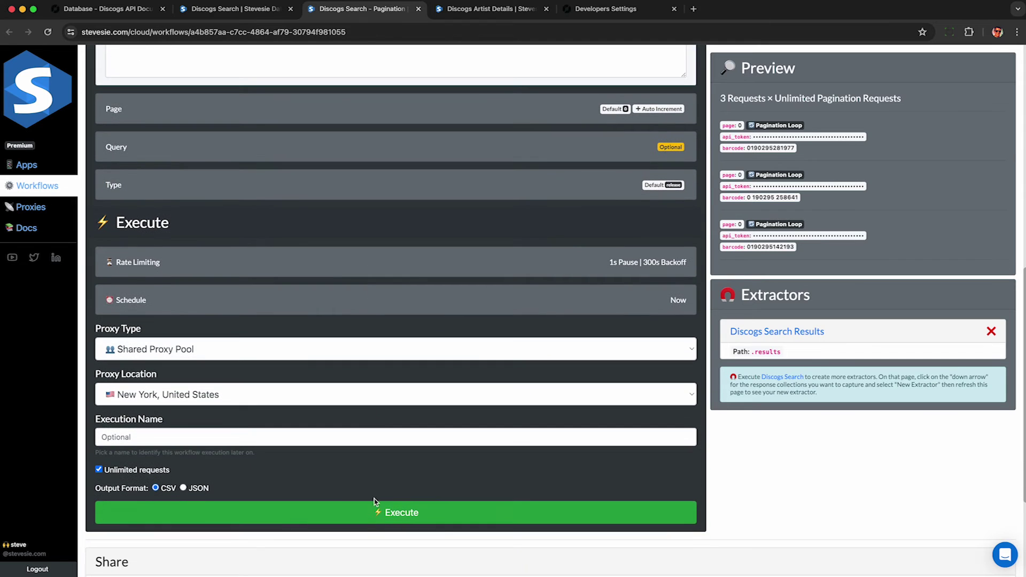
{"action": "left_click", "coordinate": [373, 514]}
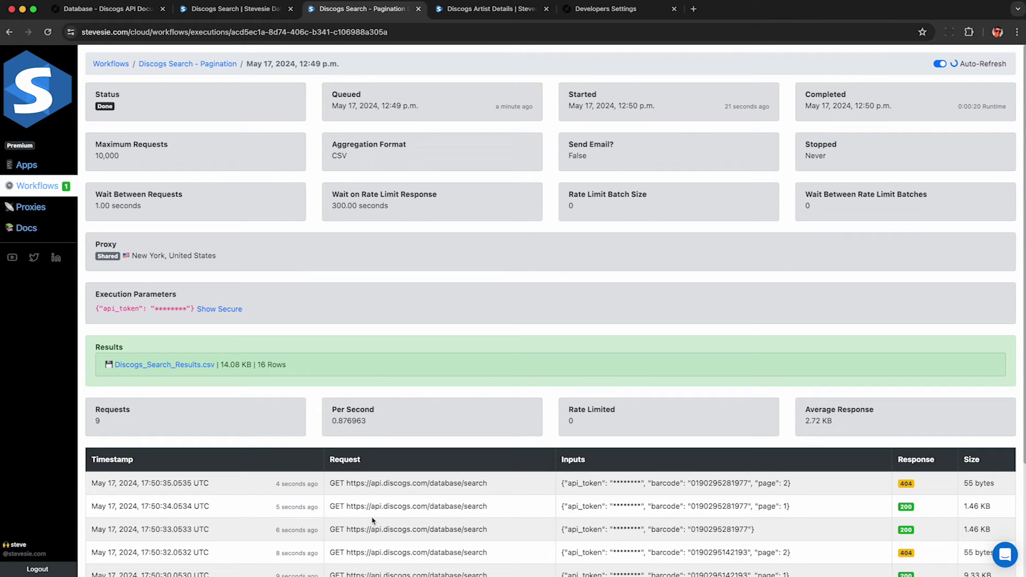
{"action": "scroll", "coordinate": [373, 521], "scroll_direction": "down", "scroll_amount": 3}
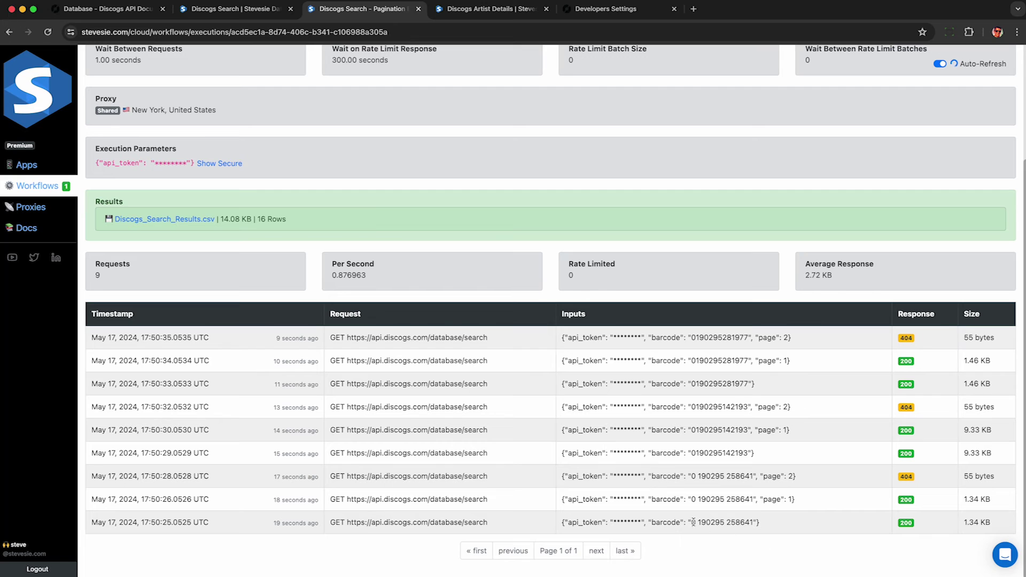
{"action": "left_click_drag", "start_coordinate": [693, 522], "coordinate": [773, 526]}
{"action": "left_click_drag", "start_coordinate": [691, 500], "coordinate": [785, 500]}
{"action": "left_click_drag", "start_coordinate": [691, 475], "coordinate": [790, 477]}
{"action": "left_click_drag", "start_coordinate": [697, 453], "coordinate": [762, 457]}
{"action": "left_click", "coordinate": [698, 430]}
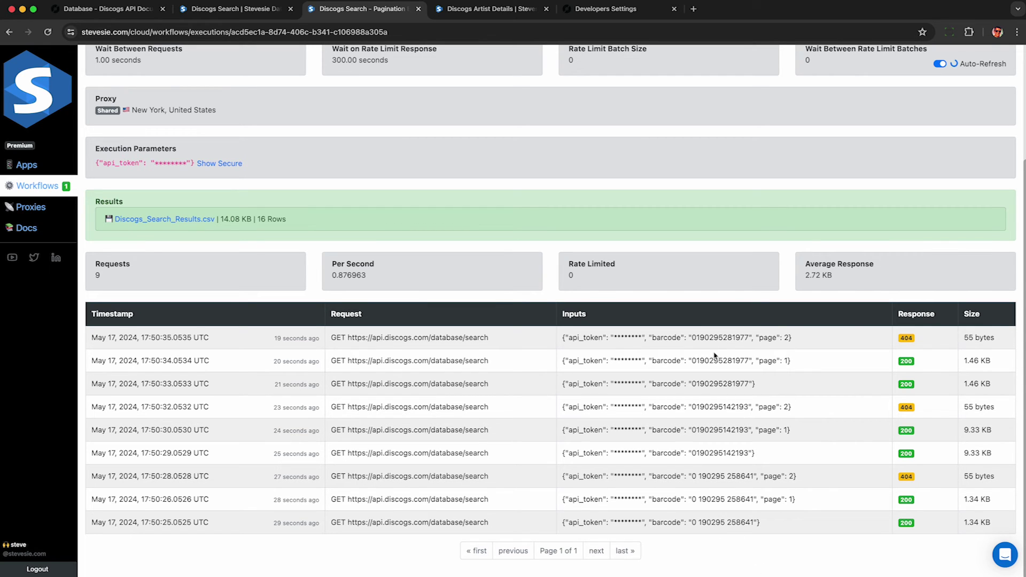
Download the barcode results CSV and select the results.id column in Excel.
{"action": "left_click", "coordinate": [172, 220]}
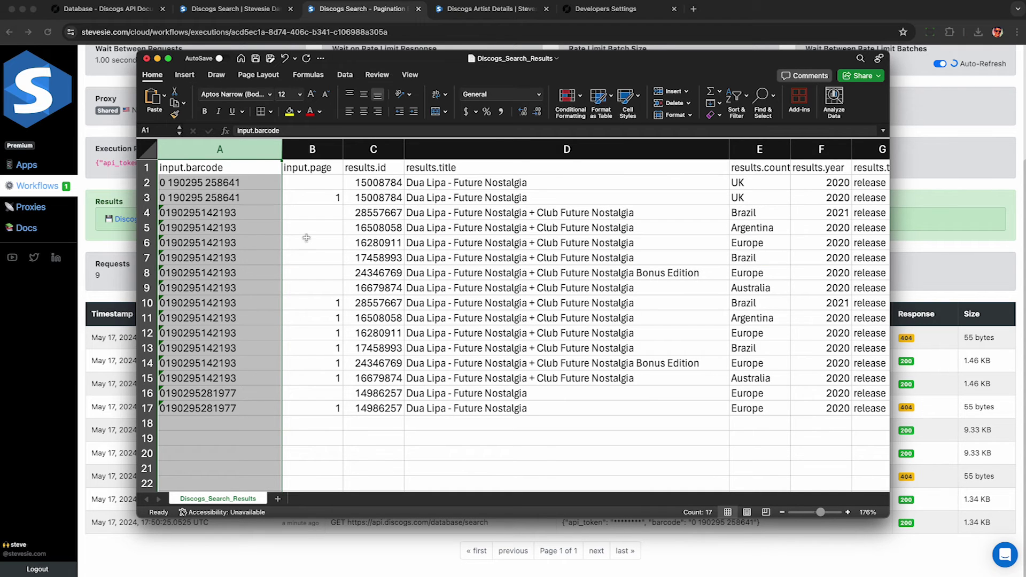
{"action": "left_click", "coordinate": [314, 151]}
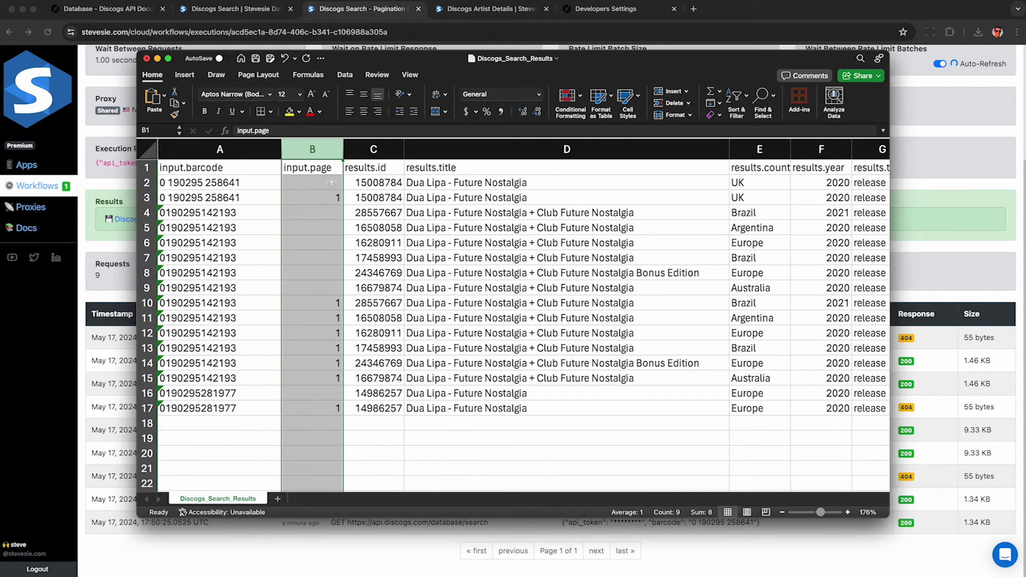
{"action": "left_click", "coordinate": [375, 150]}
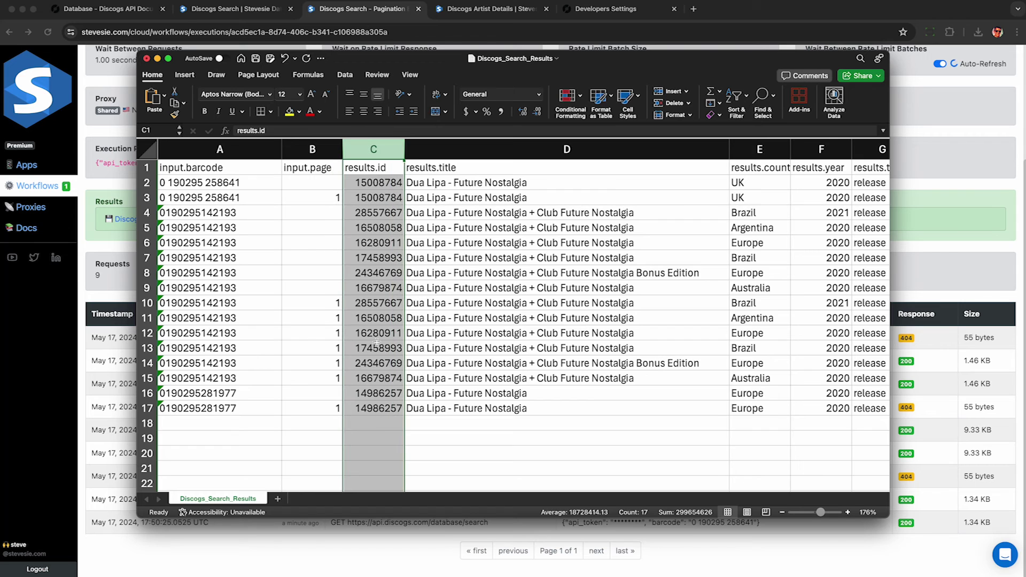
{"action": "left_click", "coordinate": [148, 182]}
{"action": "left_click_drag", "start_coordinate": [148, 182], "coordinate": [148, 197]}
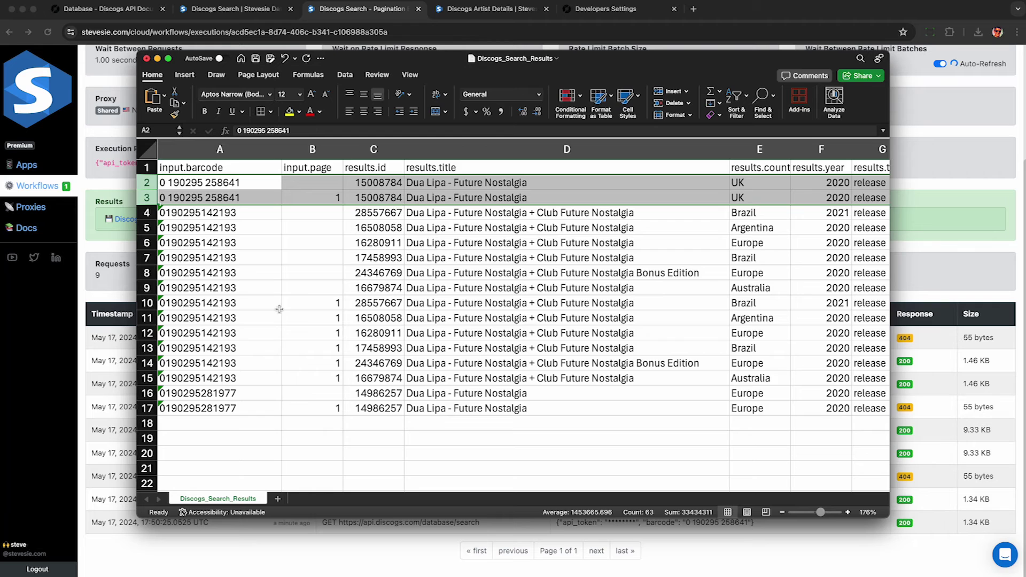
{"action": "left_click_drag", "start_coordinate": [152, 393], "coordinate": [150, 408]}
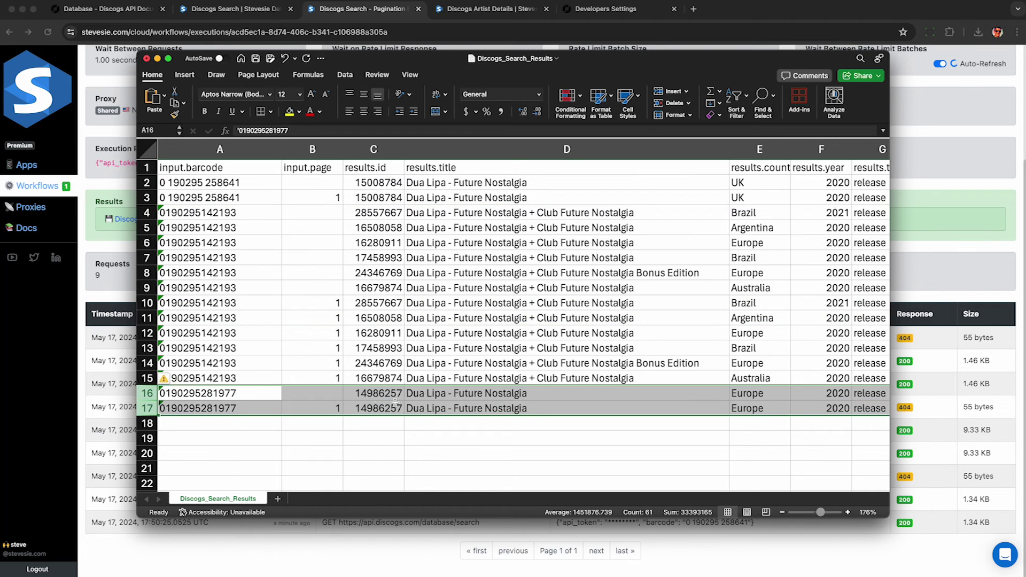
{"action": "left_click", "coordinate": [377, 145]}
Remove duplicate rows comparing only results.id across the expanded selection, deleting 8 duplicates.
{"action": "left_click", "coordinate": [345, 75]}
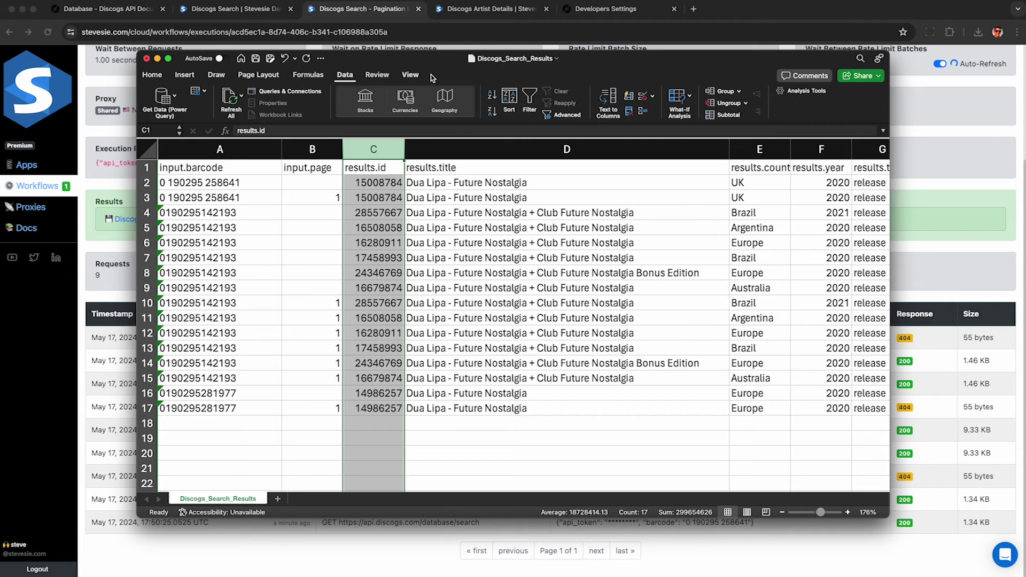
{"action": "left_click", "coordinate": [629, 113]}
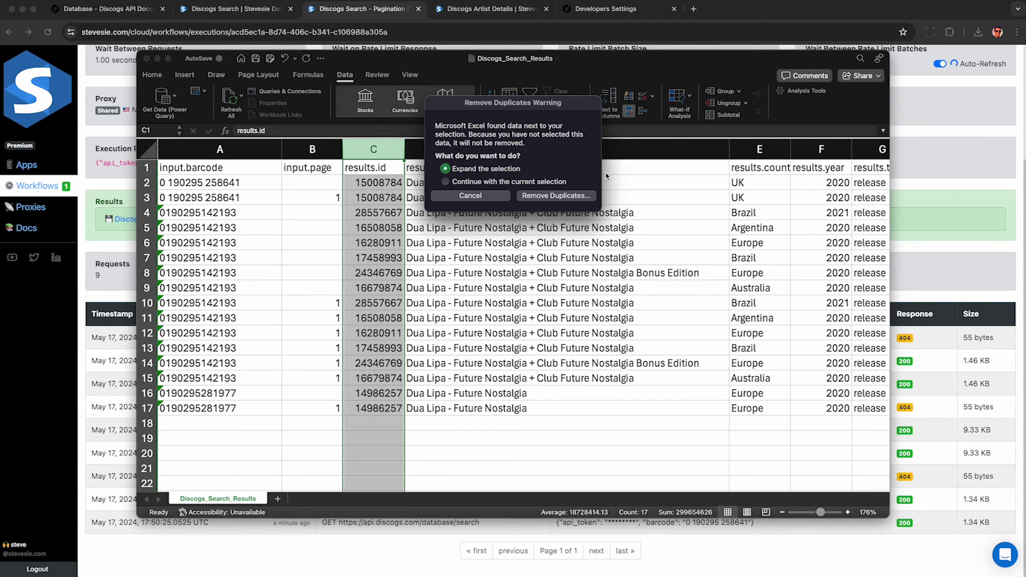
{"action": "left_click", "coordinate": [556, 194]}
{"action": "left_click", "coordinate": [465, 130]}
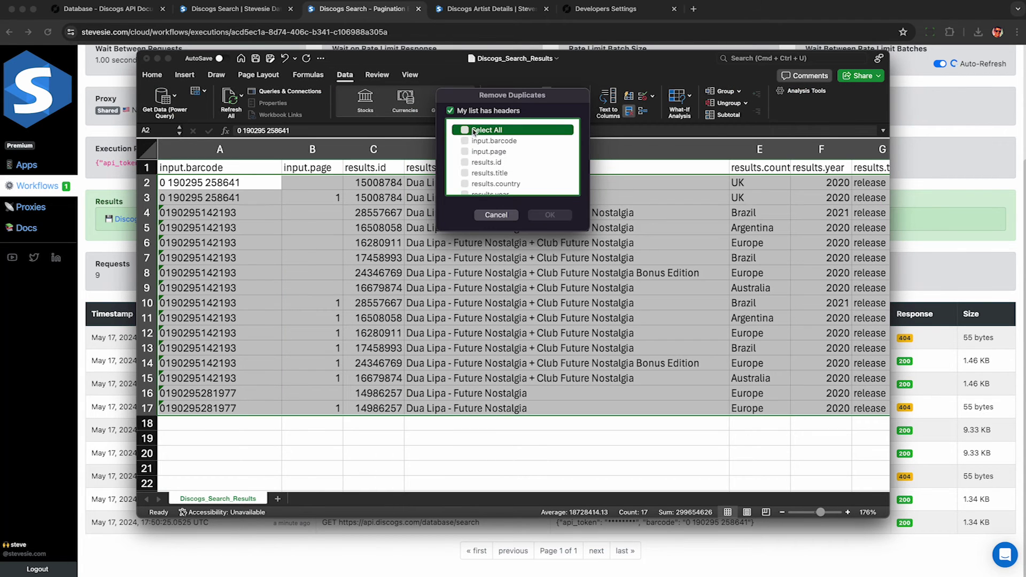
{"action": "left_click", "coordinate": [469, 162]}
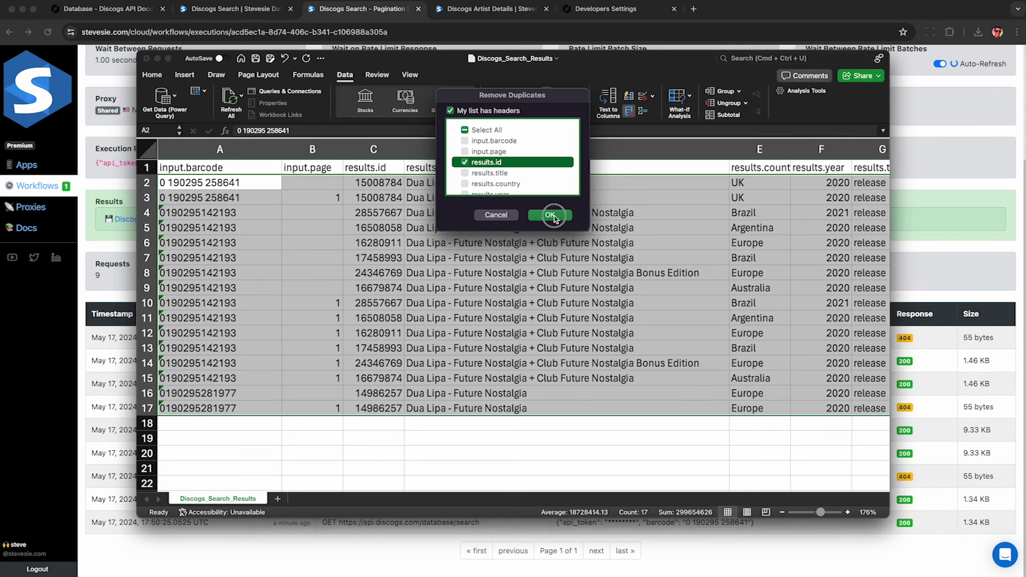
{"action": "left_click", "coordinate": [553, 216]}
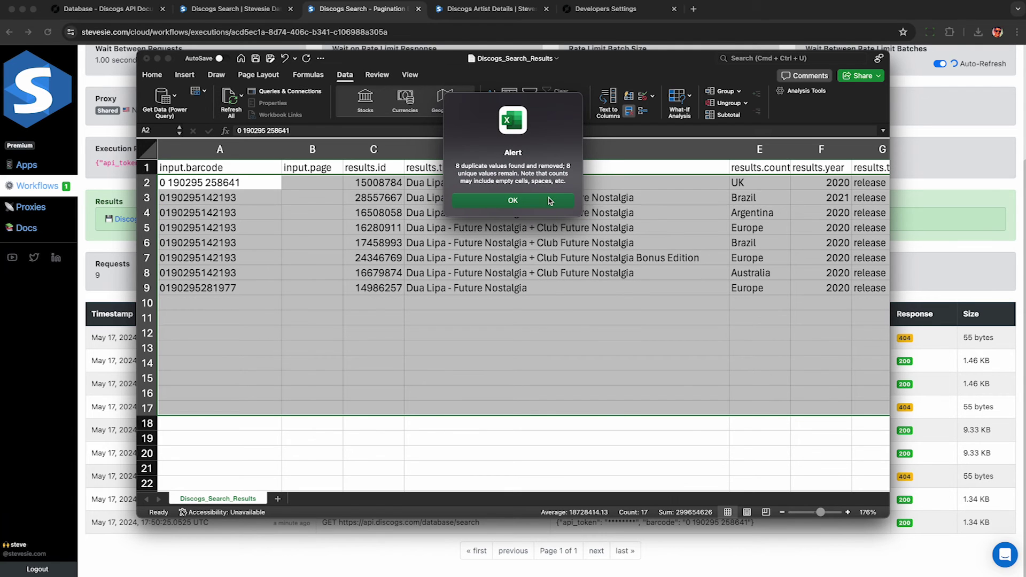
{"action": "left_click", "coordinate": [549, 201]}
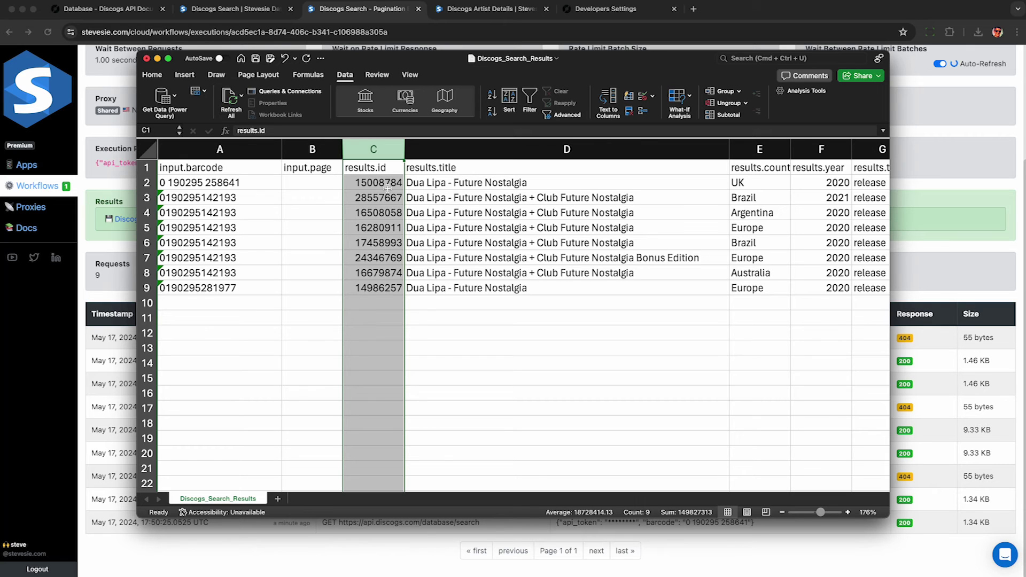
{"action": "left_click", "coordinate": [257, 200]}
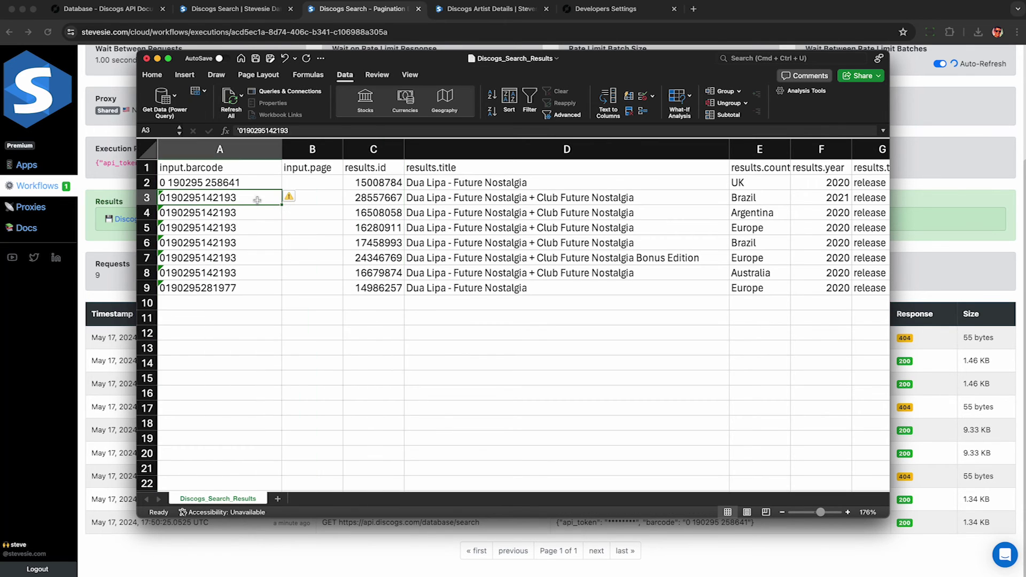
{"action": "left_click", "coordinate": [244, 273], "text": "shift"}
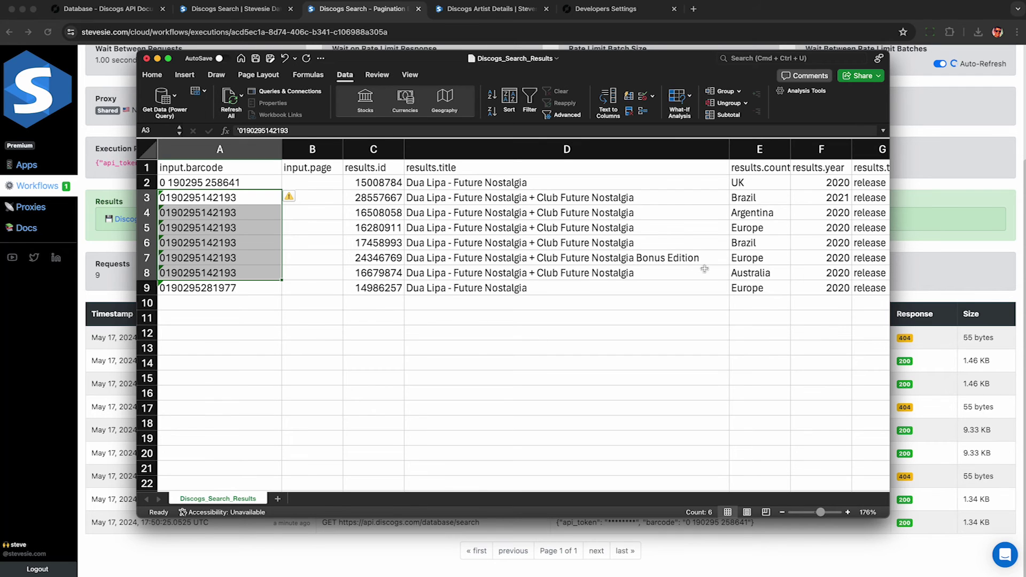
{"action": "left_click", "coordinate": [753, 273], "text": "shift"}
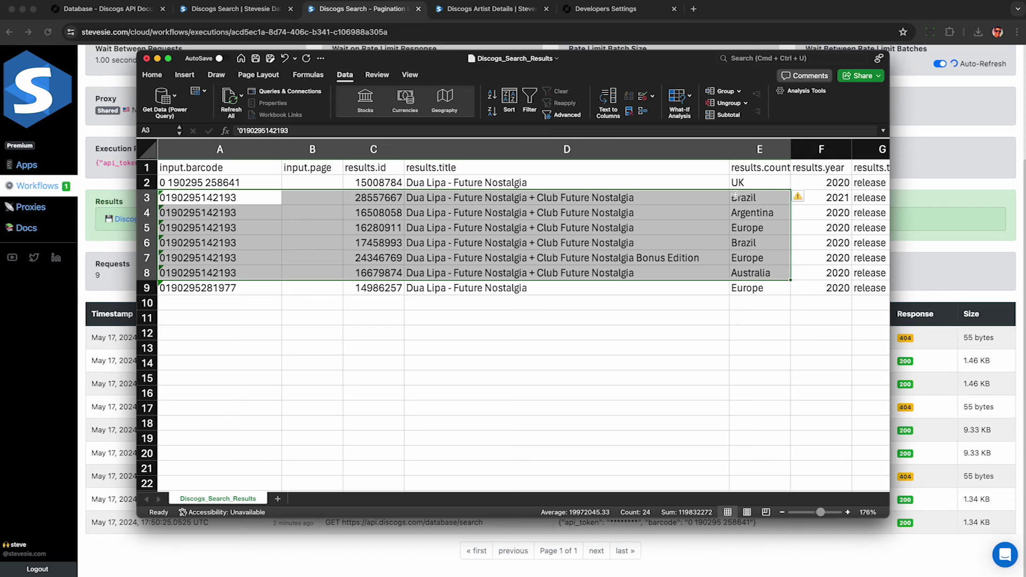
Widen results.uri column J so release paths like /release/15008784-Dua-Lipa-Future-Nostalgia show fully.
{"action": "scroll", "coordinate": [747, 226], "scroll_direction": "right", "scroll_amount": 10}
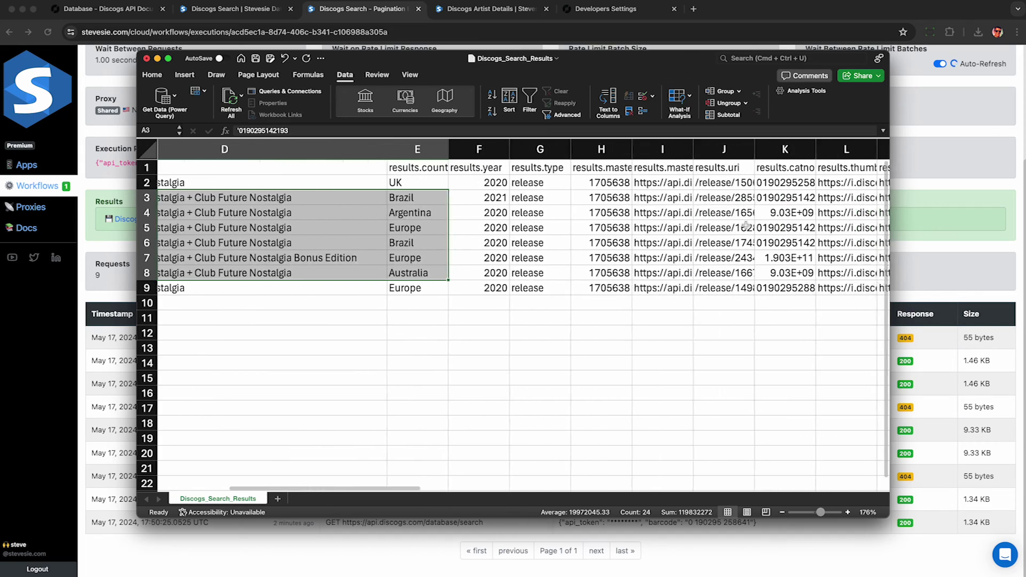
{"action": "scroll", "coordinate": [747, 225], "scroll_direction": "right", "scroll_amount": 3}
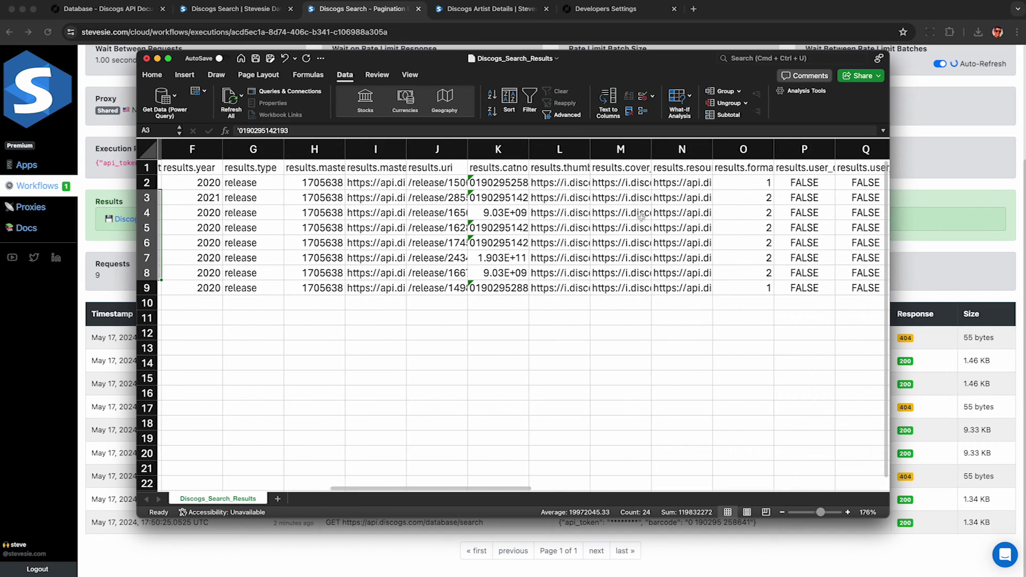
{"action": "left_click_drag", "start_coordinate": [471, 150], "coordinate": [778, 155]}
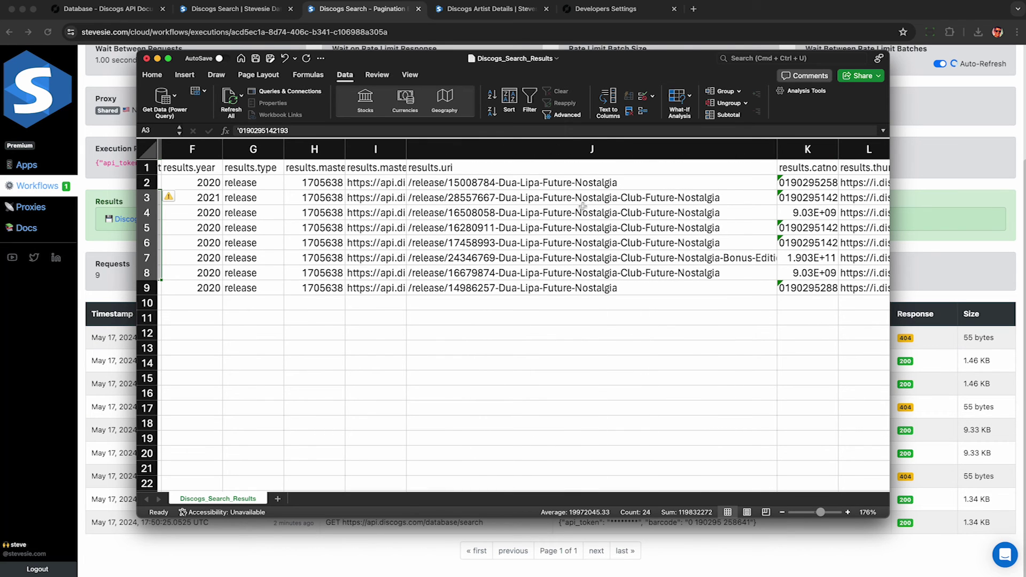
Open the Brazil 2021 Future Nostalgia release page on Discogs using the J3 path.
{"action": "left_click", "coordinate": [533, 199]}
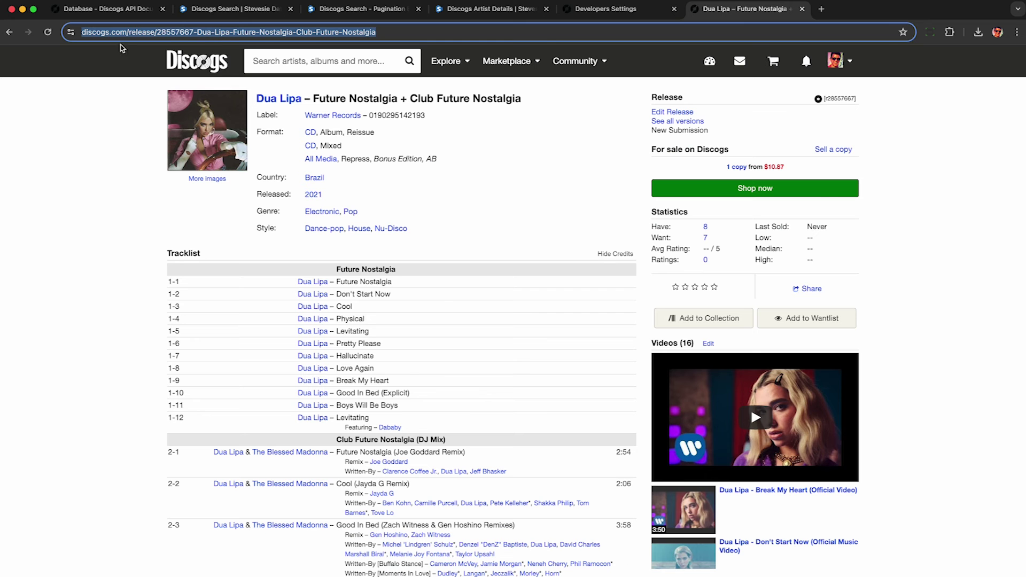
{"action": "left_click", "coordinate": [392, 100]}
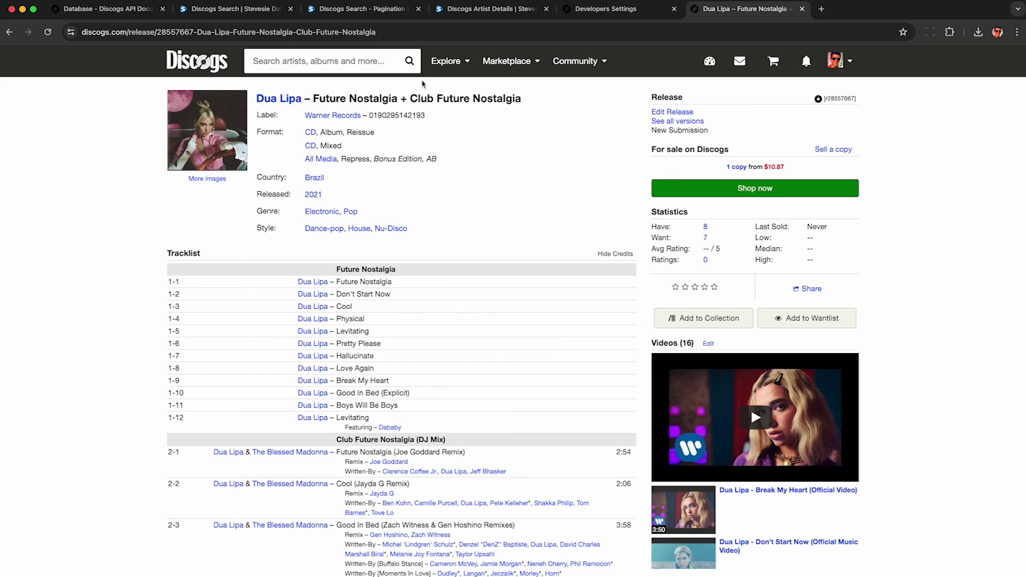
Back in Excel, autofit results.cover_image column M to show full image URLs.
{"action": "key", "text": "super+Tab"}
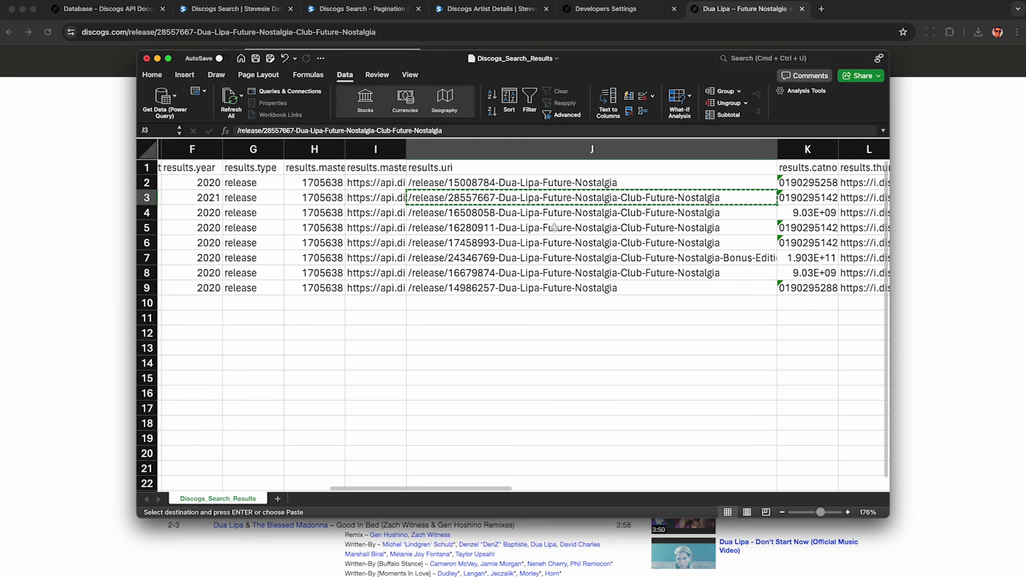
{"action": "scroll", "coordinate": [564, 225], "scroll_direction": "right", "scroll_amount": 10}
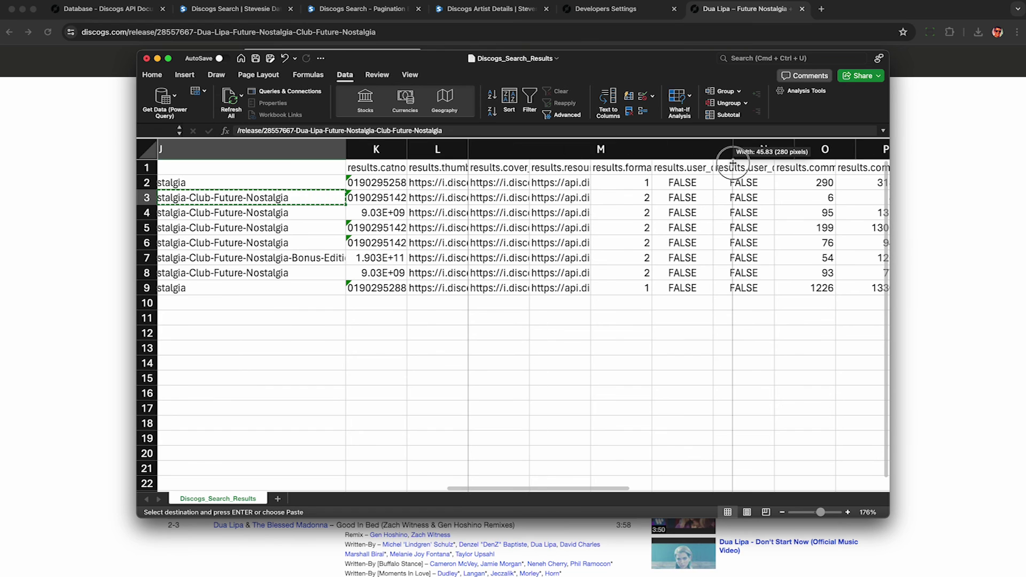
{"action": "double_click", "coordinate": [530, 151]}
Open row 3's cover image URL in the browser, then return to the spreadsheet.
{"action": "left_click", "coordinate": [603, 200]}
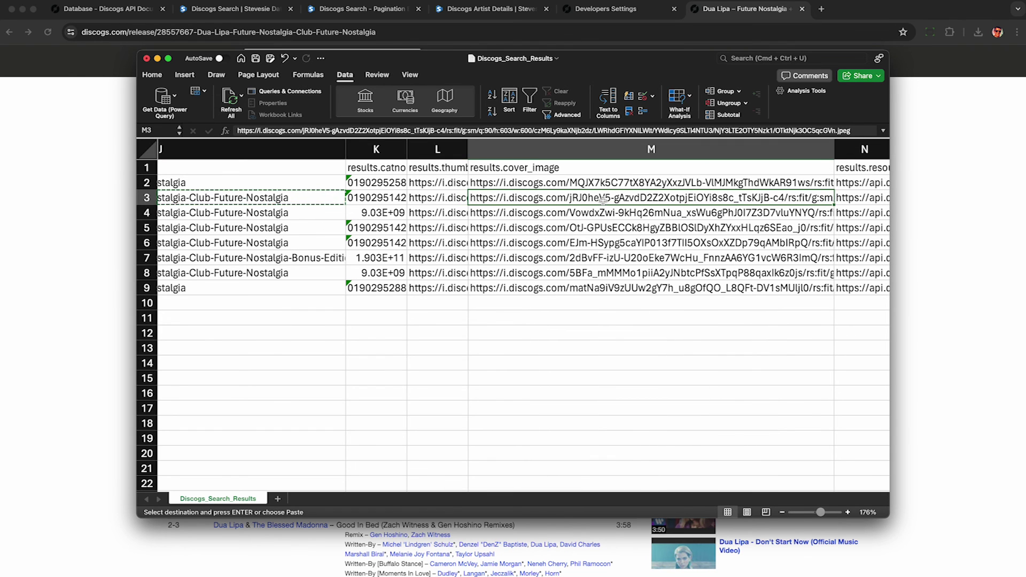
{"action": "left_click", "coordinate": [603, 200]}
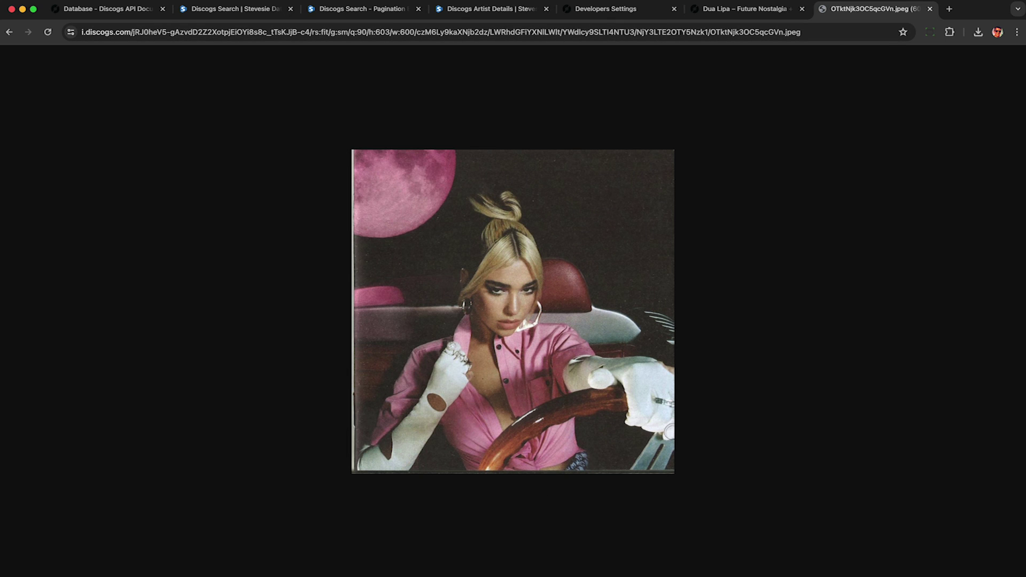
{"action": "key", "text": "super+Tab"}
{"action": "scroll", "coordinate": [614, 209], "scroll_direction": "right", "scroll_amount": 3}
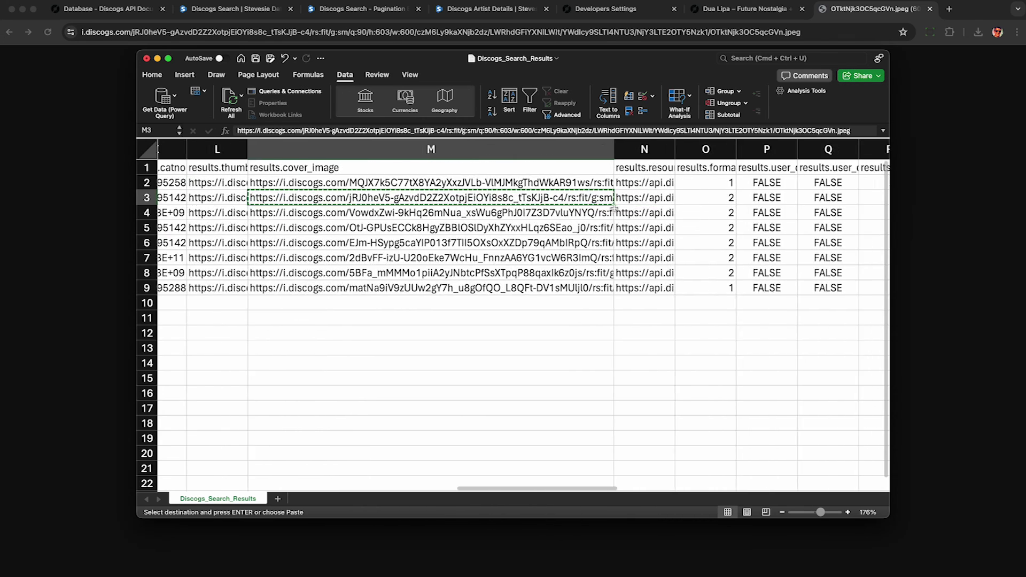
{"action": "scroll", "coordinate": [615, 209], "scroll_direction": "right", "scroll_amount": 10}
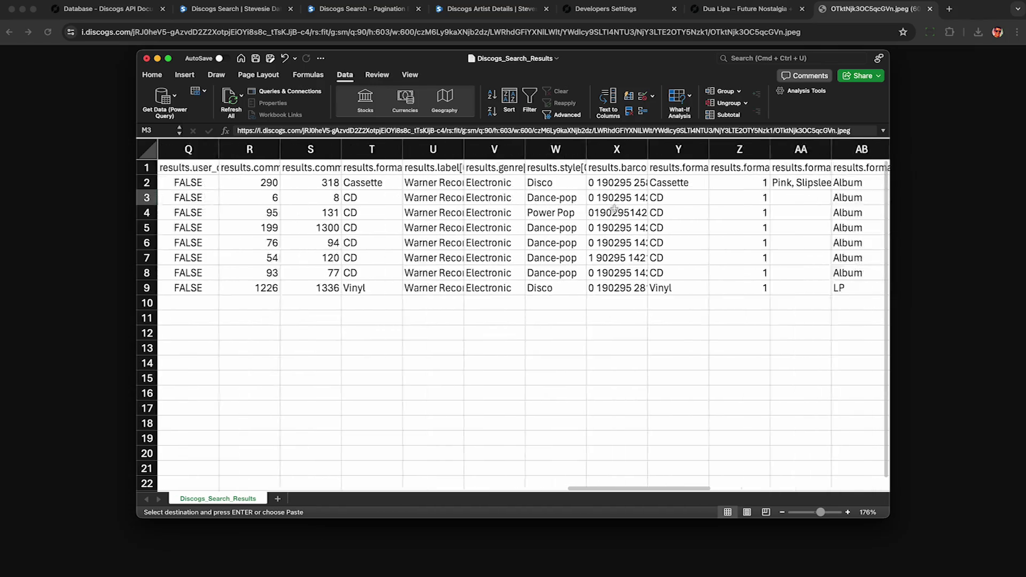
{"action": "scroll", "coordinate": [615, 209], "scroll_direction": "right", "scroll_amount": 10}
{"action": "scroll", "coordinate": [615, 209], "scroll_direction": "left", "scroll_amount": 15}
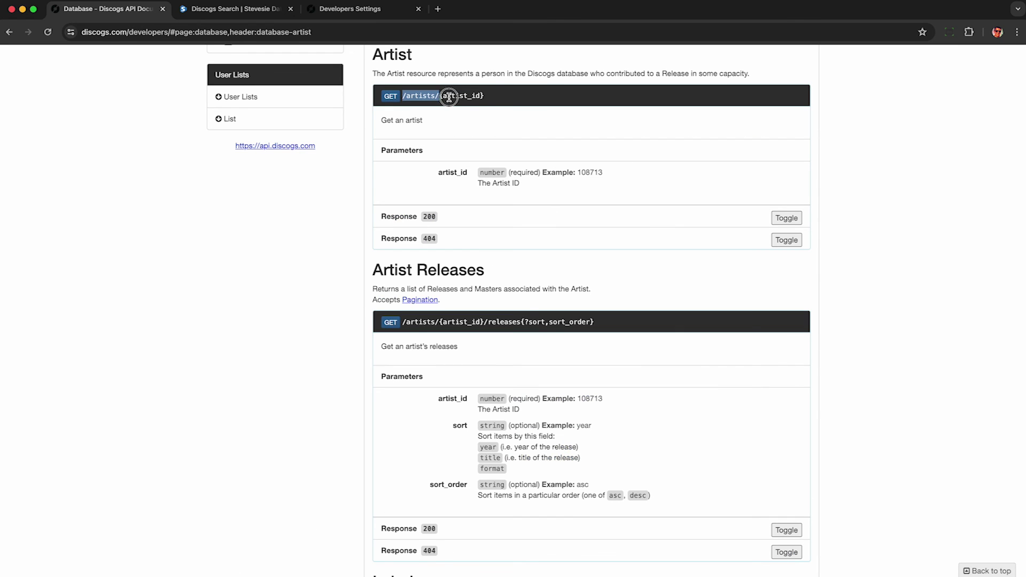
Highlight the /artists/{artist_id} endpoint, a version's catalog number, and the About page artist count.
{"action": "left_click_drag", "start_coordinate": [448, 96], "coordinate": [497, 99]}
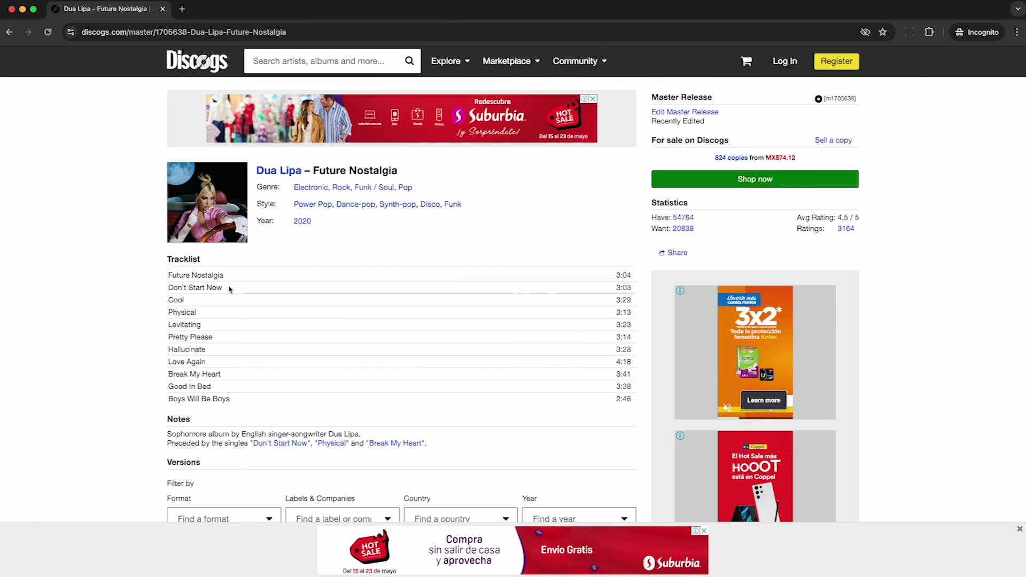
{"action": "scroll", "coordinate": [229, 382], "scroll_direction": "down", "scroll_amount": 8}
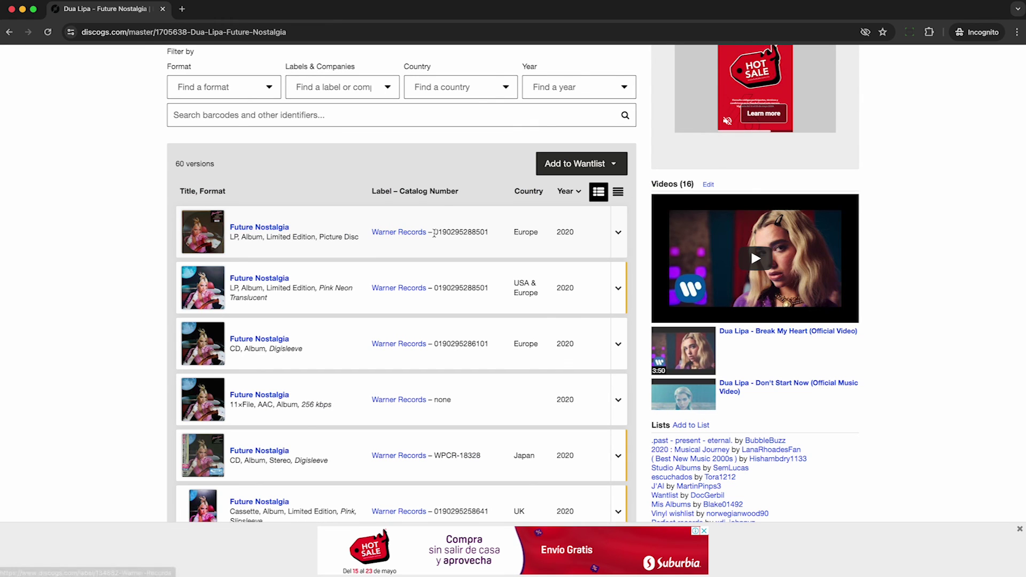
{"action": "left_click", "coordinate": [481, 234]}
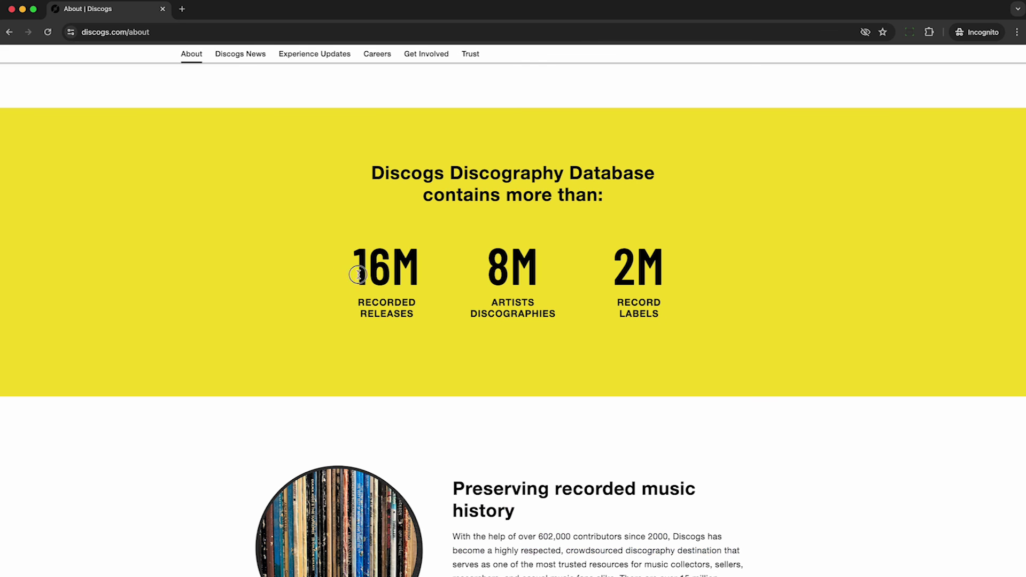
{"action": "left_click_drag", "start_coordinate": [355, 270], "coordinate": [421, 315]}
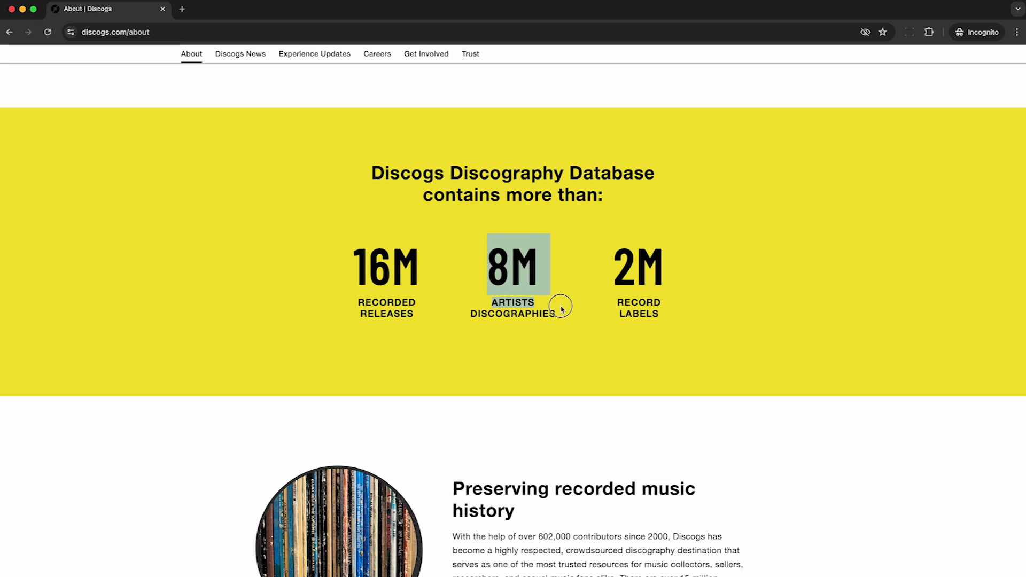